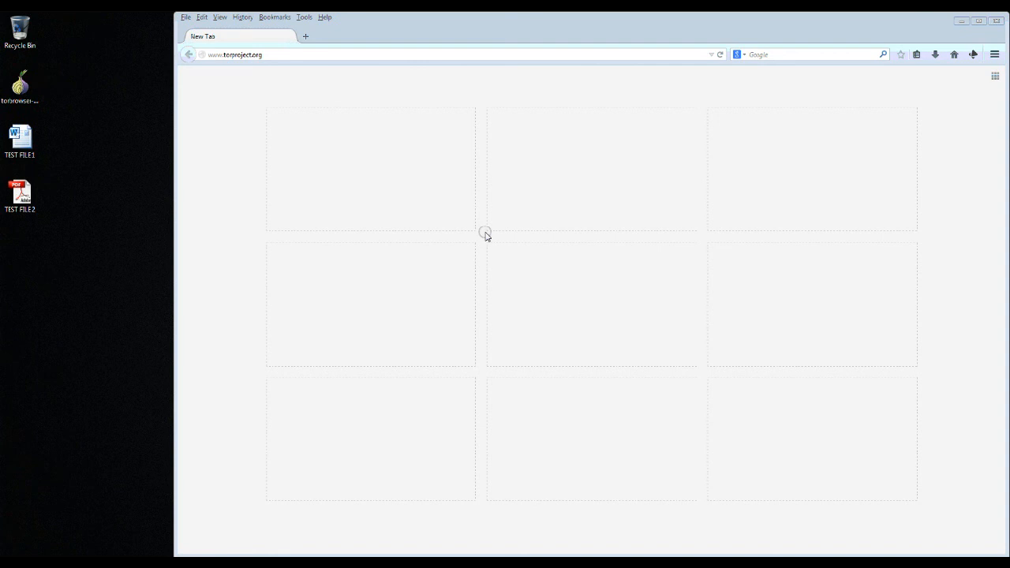
{"action": "left_click", "coordinate": [319, 55]}
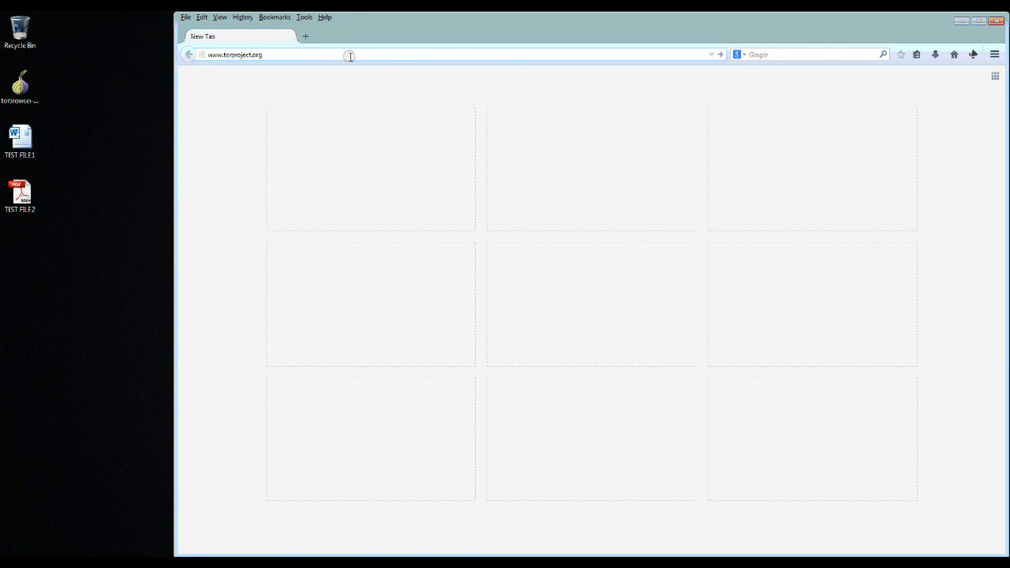
{"action": "key", "text": "Return"}
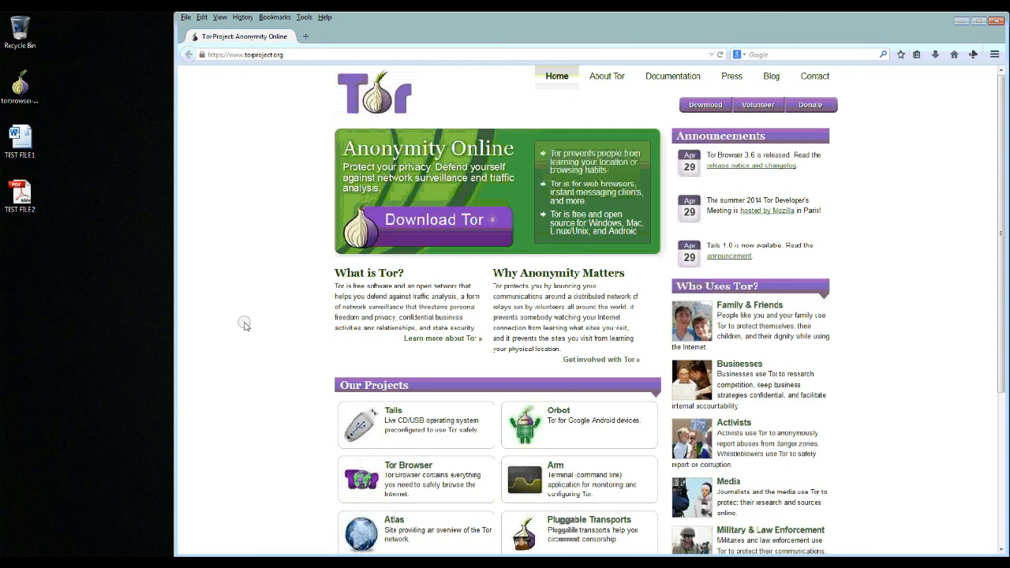
{"action": "left_click", "coordinate": [427, 226]}
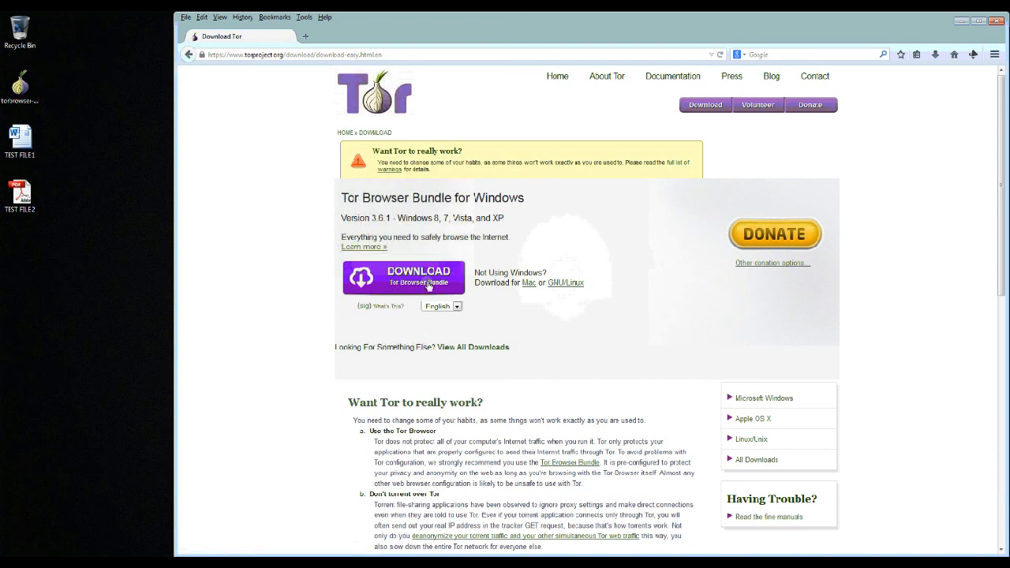
- Download the English Tor Browser Bundle installer for Windows, save the file, and select it on the desktop
{"action": "left_click", "coordinate": [403, 281]}
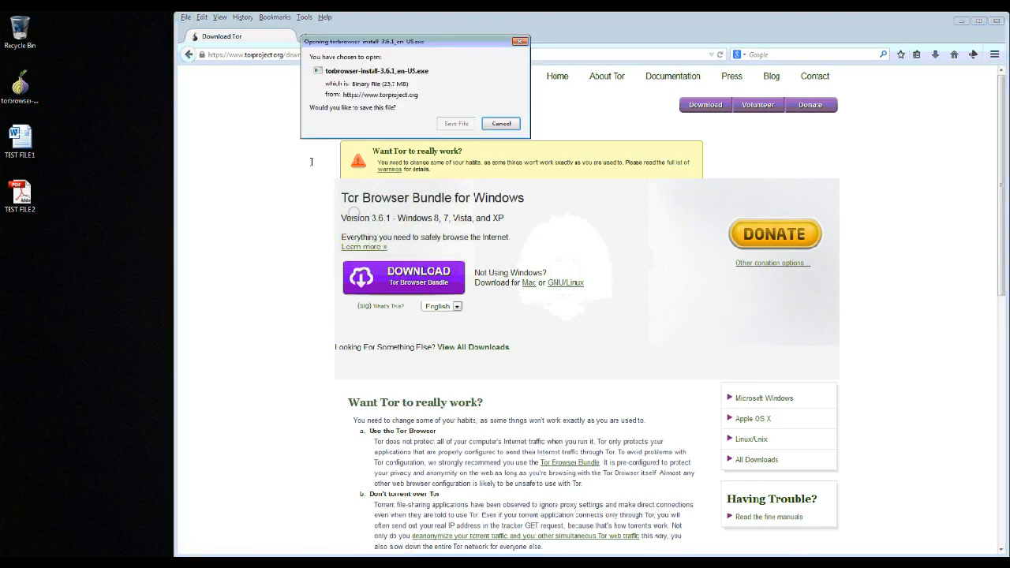
{"action": "left_click_drag", "start_coordinate": [362, 38], "coordinate": [352, 149]}
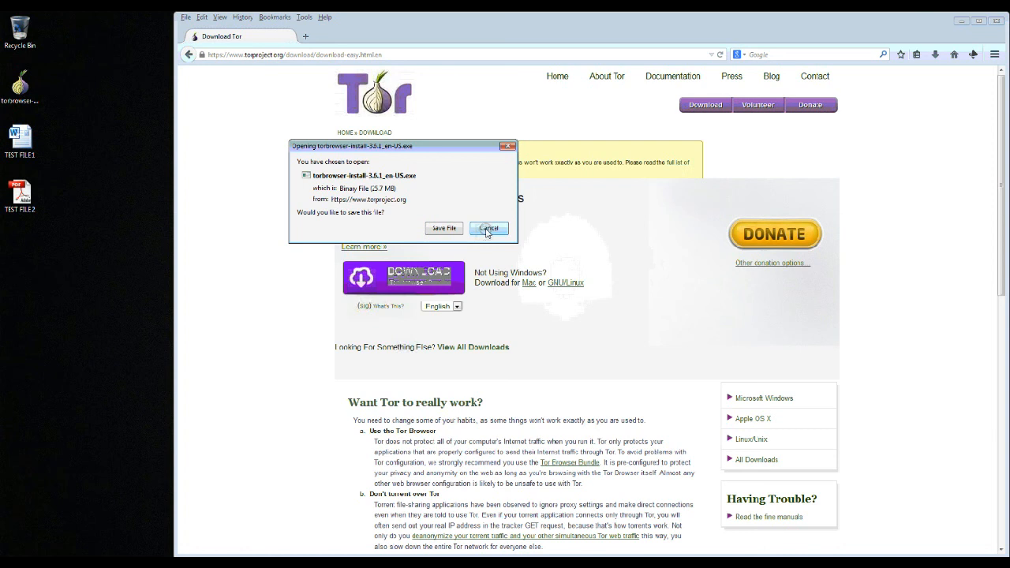
{"action": "left_click", "coordinate": [430, 229]}
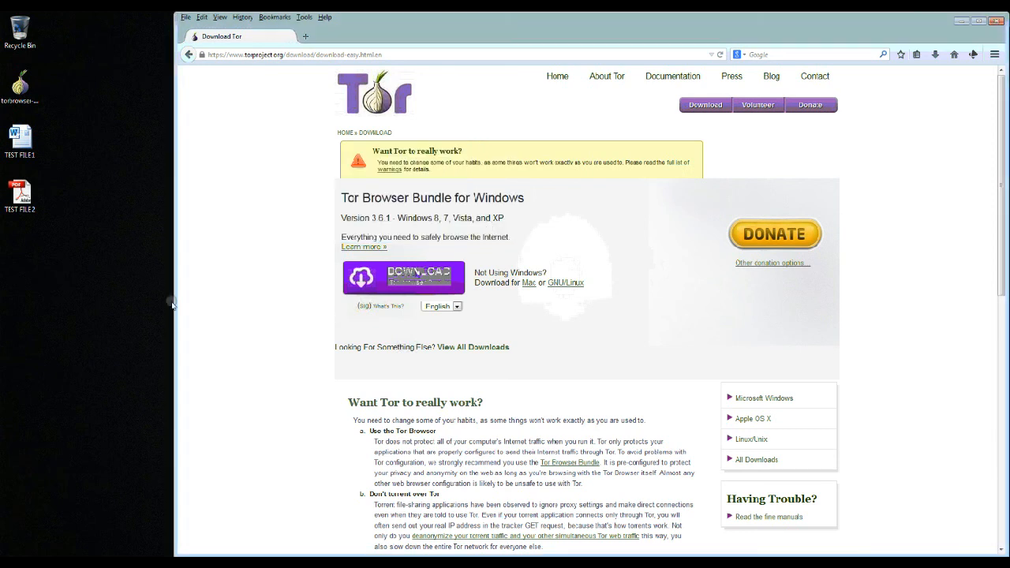
{"action": "left_click", "coordinate": [18, 94]}
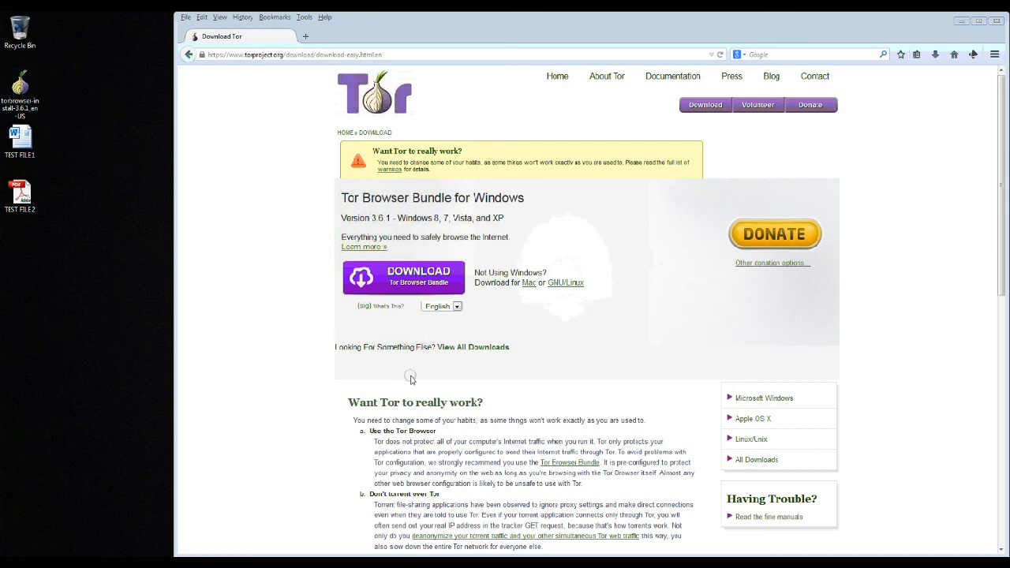
- View the PGP signature of the Tor Browser installer and return to the download page
{"action": "left_click", "coordinate": [364, 307]}
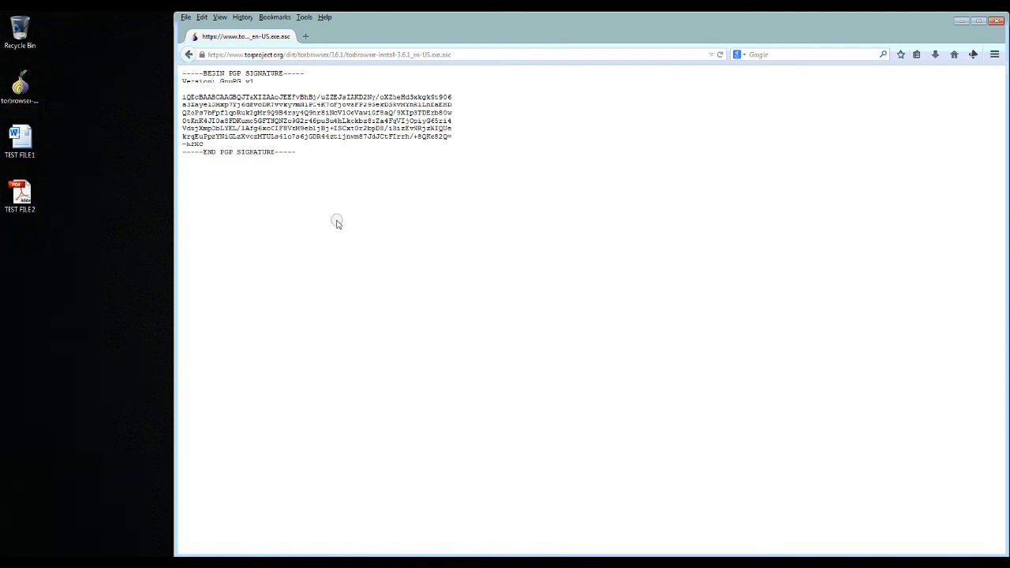
{"action": "left_click", "coordinate": [187, 54]}
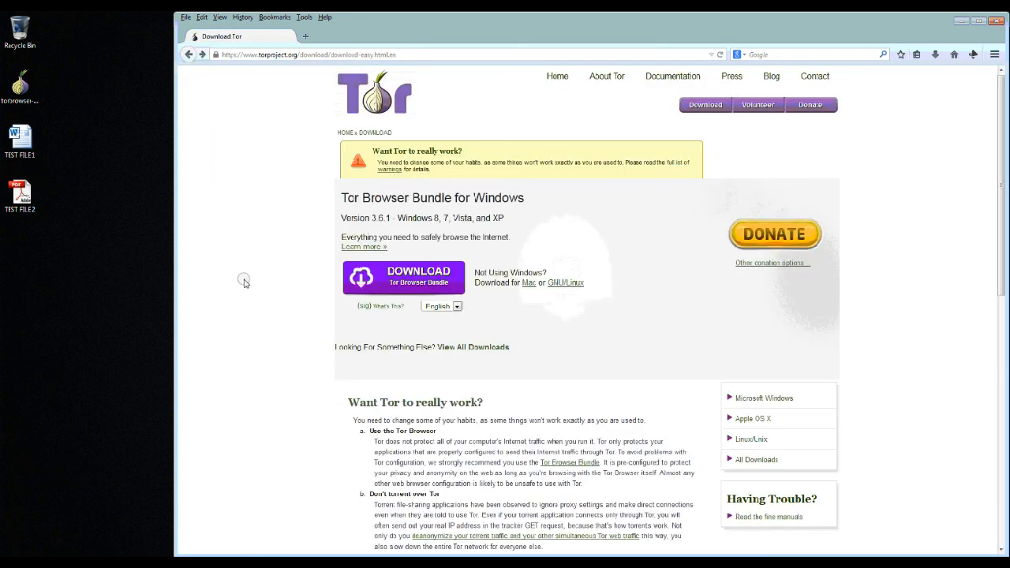
- Run the torbrowser-install-3.6.1_en-US installer despite the unknown publisher, and minimize the web browser behind it
{"action": "left_click", "coordinate": [21, 87]}
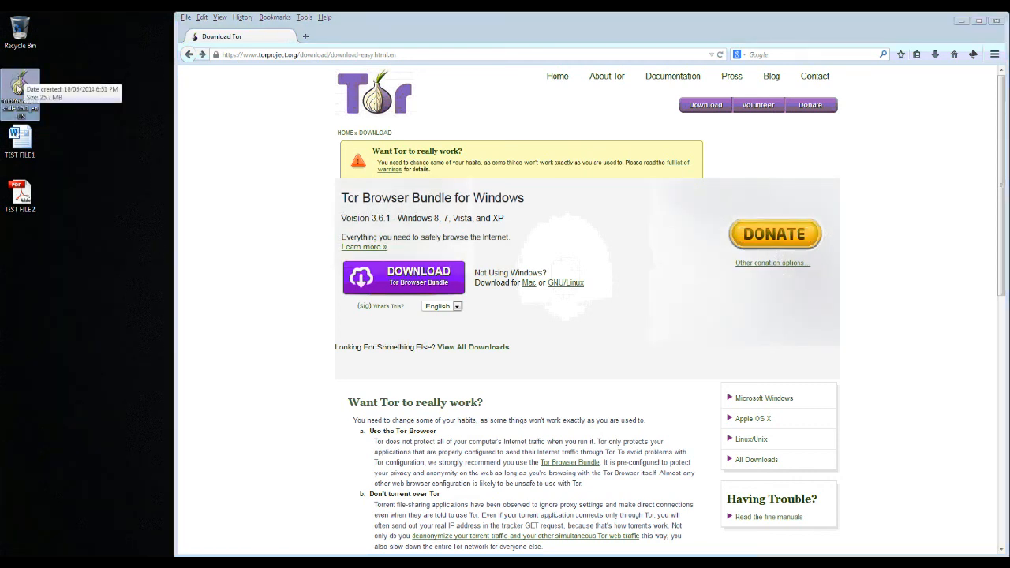
{"action": "double_click", "coordinate": [18, 87]}
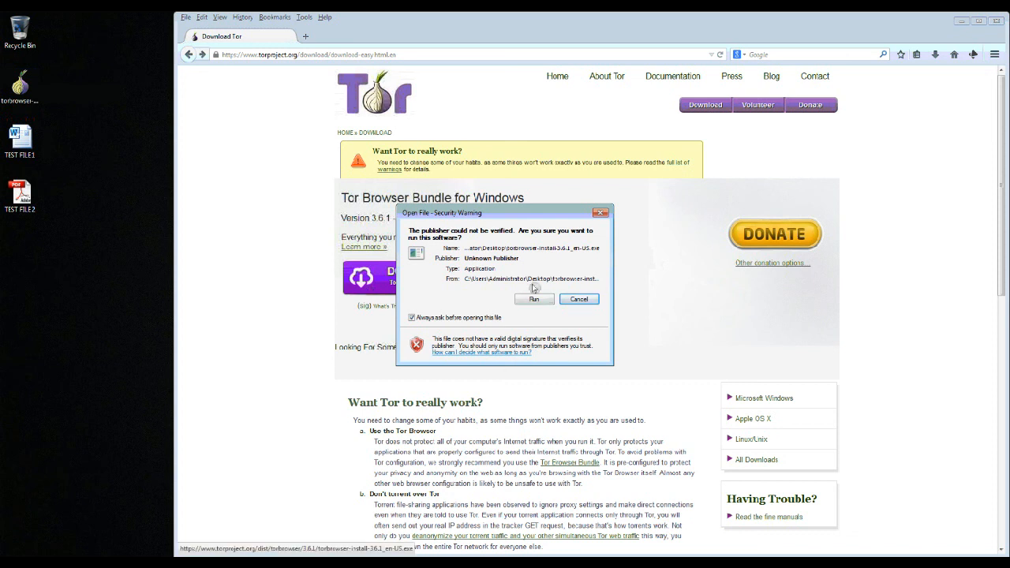
{"action": "left_click", "coordinate": [534, 300]}
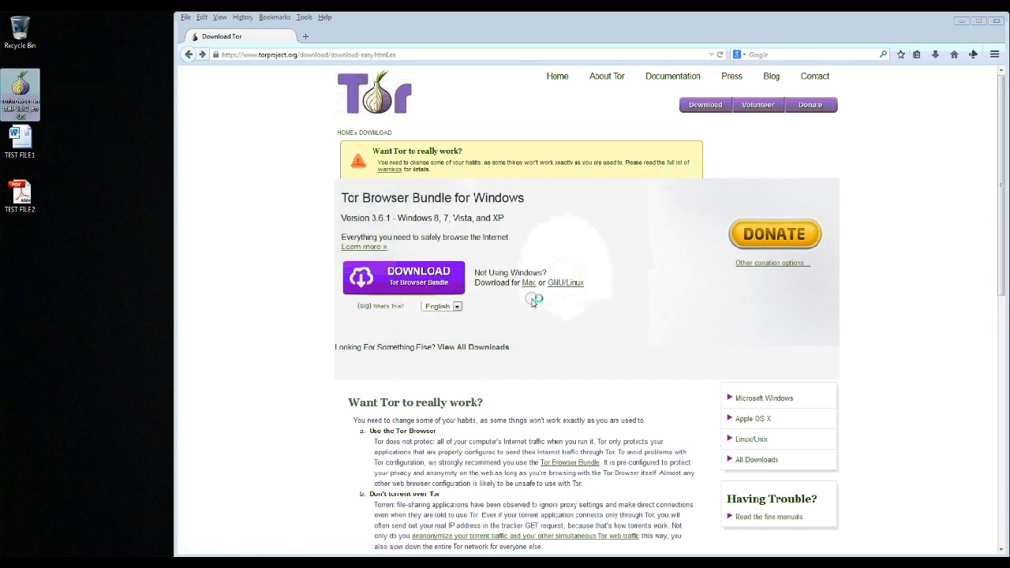
{"action": "left_click_drag", "start_coordinate": [453, 251], "coordinate": [311, 134]}
{"action": "left_click", "coordinate": [961, 22]}
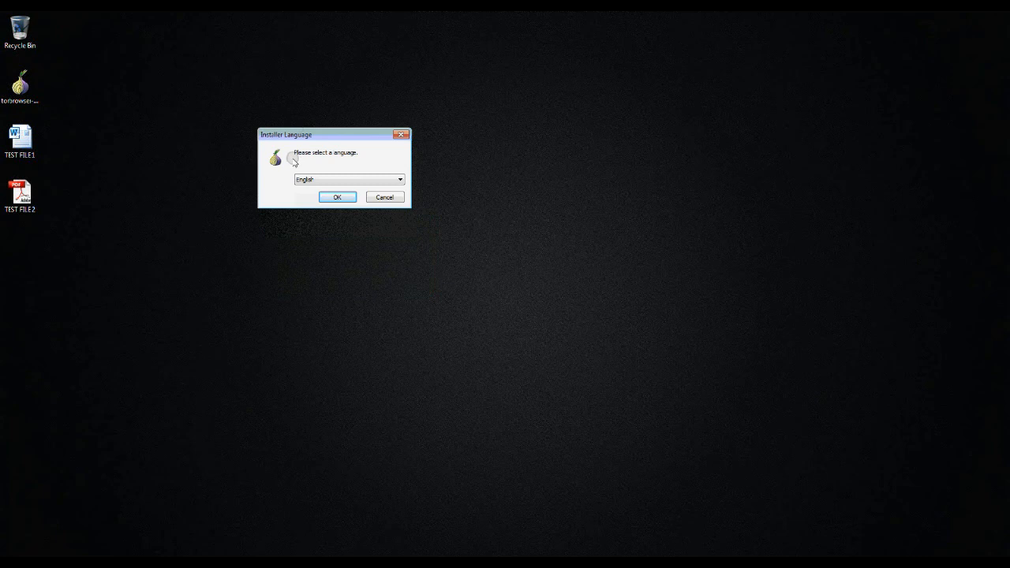
- Install Tor Browser Bundle in English to the default desktop folder and finish setup with Run Tor Browser Bundle enabled
{"action": "left_click", "coordinate": [332, 200]}
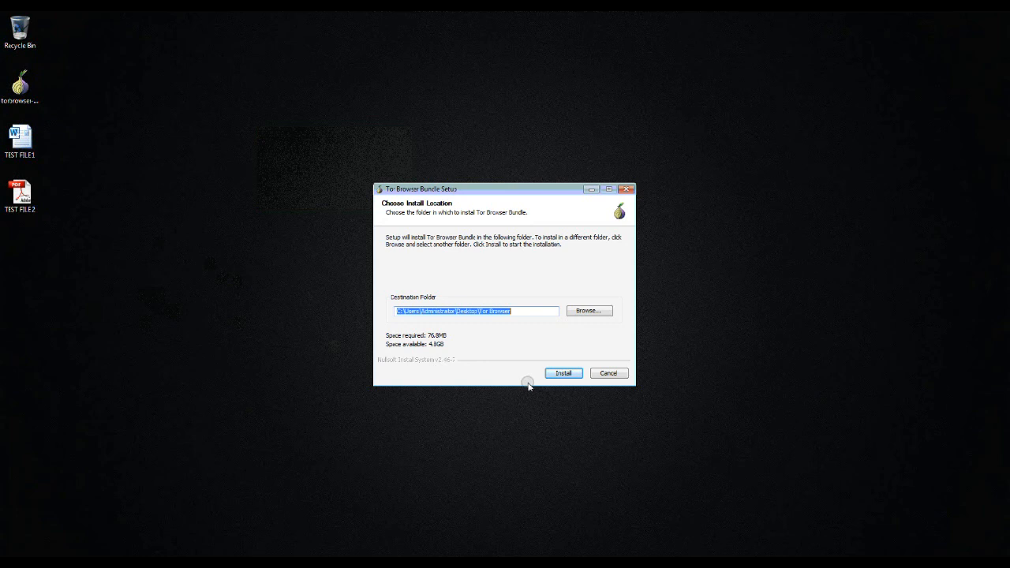
{"action": "left_click", "coordinate": [566, 375]}
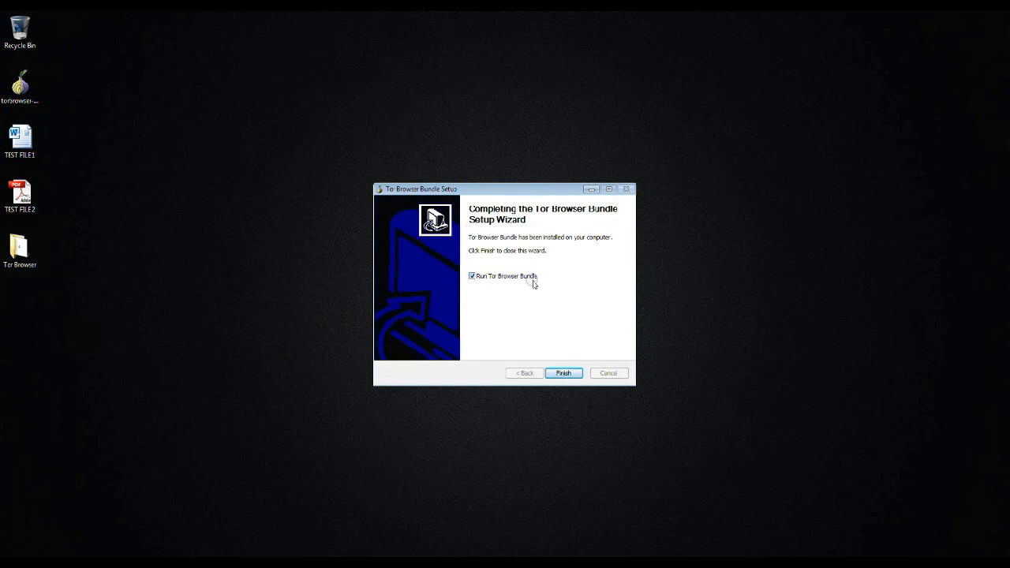
{"action": "left_click", "coordinate": [565, 374]}
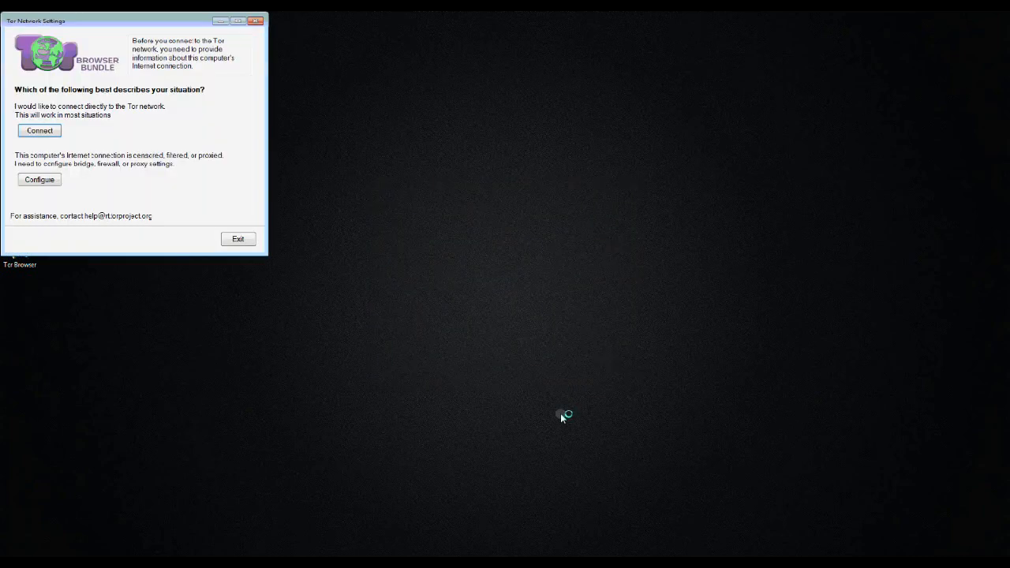
- Move the Tor Network Settings window clear of the desktop icons and connect directly to the Tor network
{"action": "left_click_drag", "start_coordinate": [140, 27], "coordinate": [384, 120]}
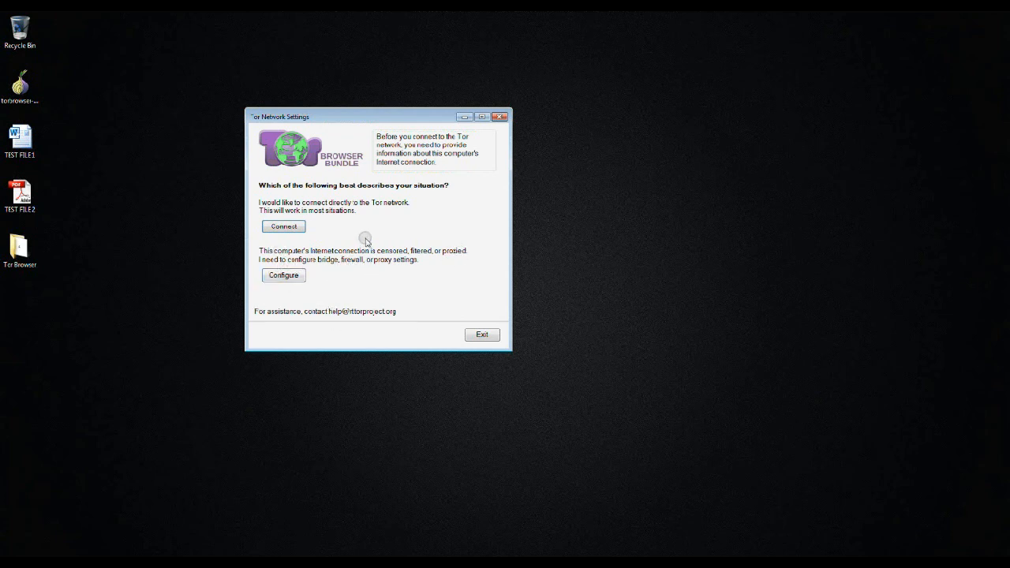
{"action": "left_click", "coordinate": [284, 228]}
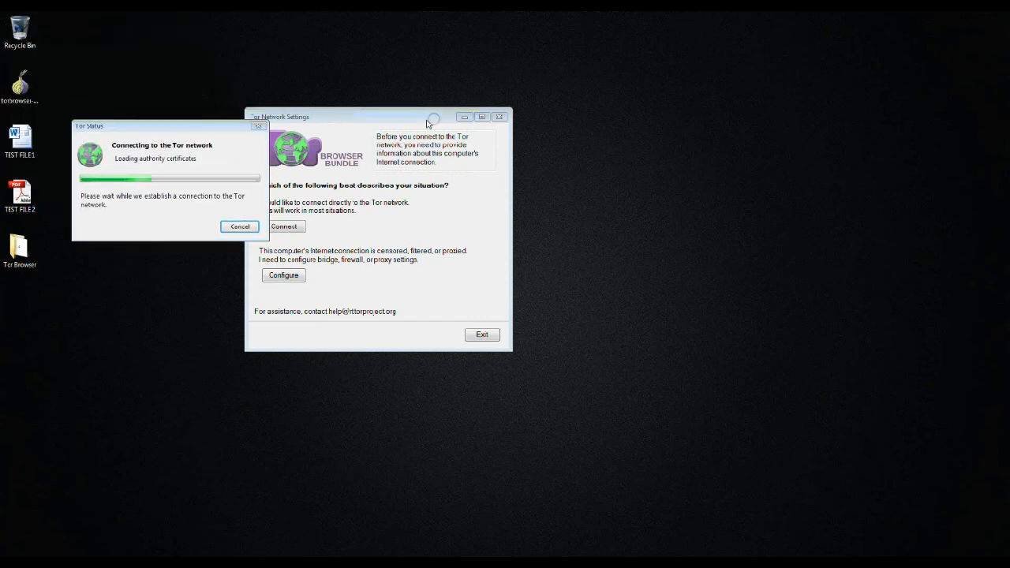
{"action": "left_click_drag", "start_coordinate": [698, 121], "coordinate": [667, 93]}
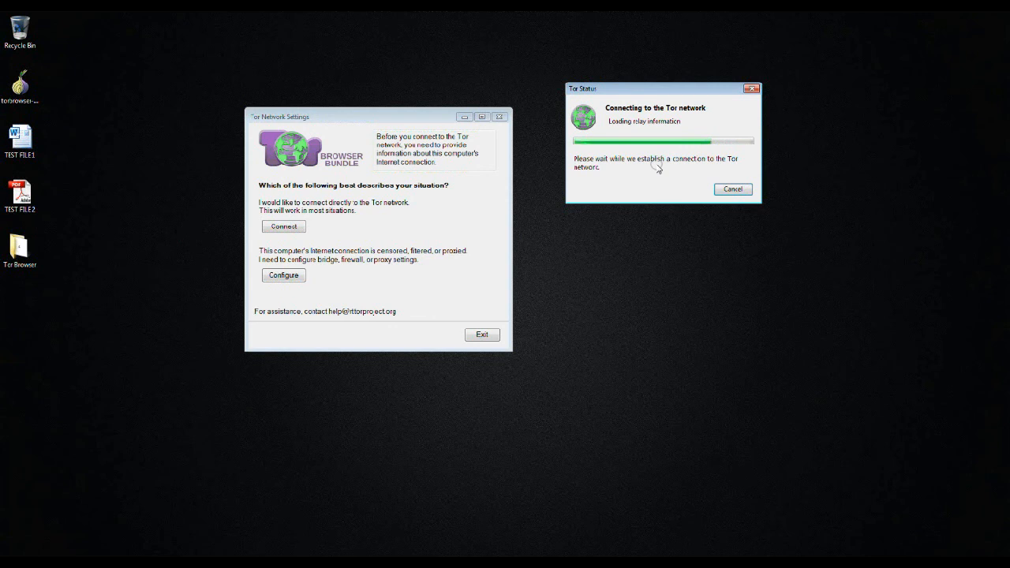
- Load mediadirect.org in the regular web browser to view its home page, and minimize that browser
{"action": "left_click_drag", "start_coordinate": [645, 90], "coordinate": [153, 63]}
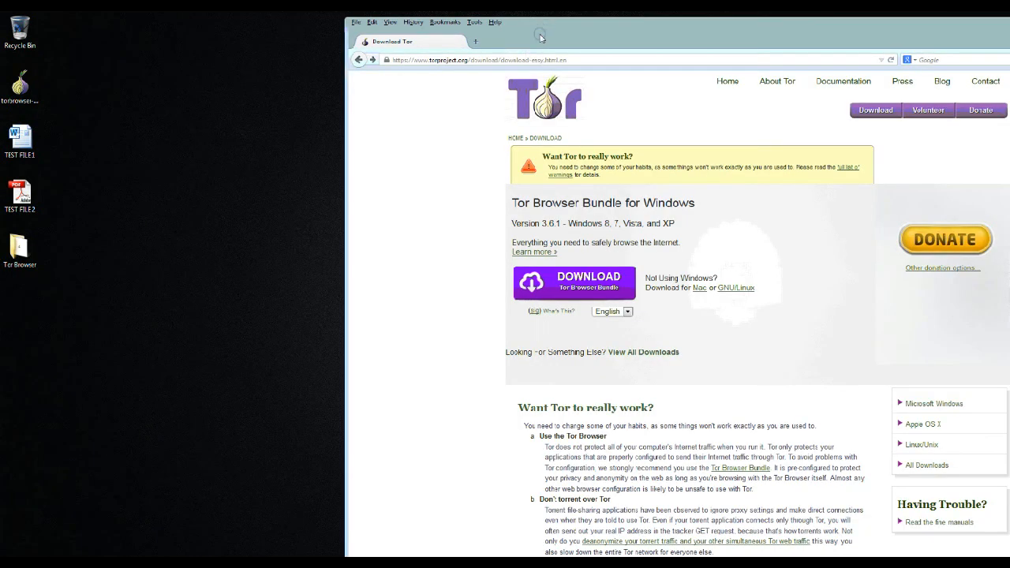
{"action": "left_click", "coordinate": [521, 62]}
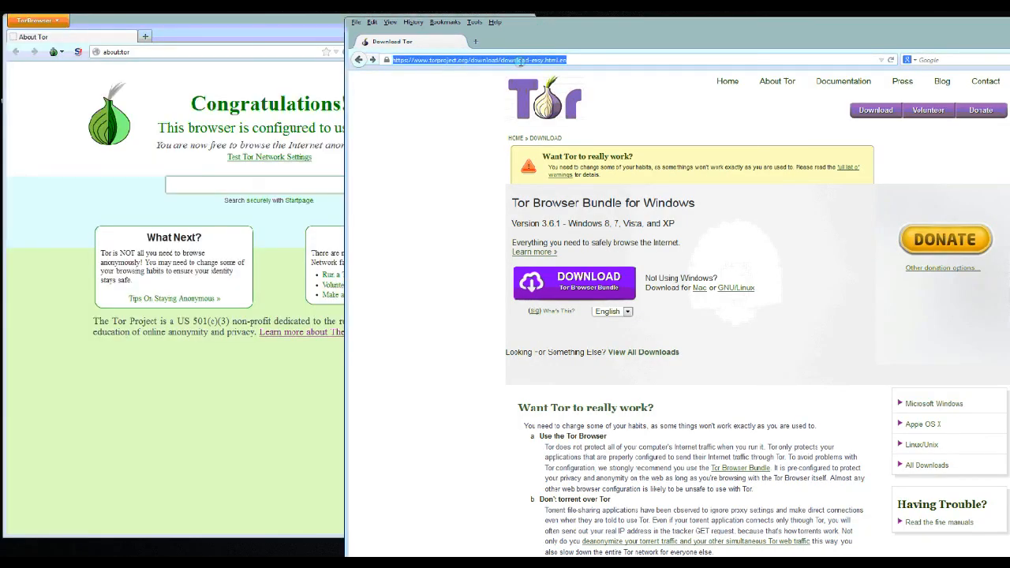
{"action": "type", "text": "mediadrect.org"}
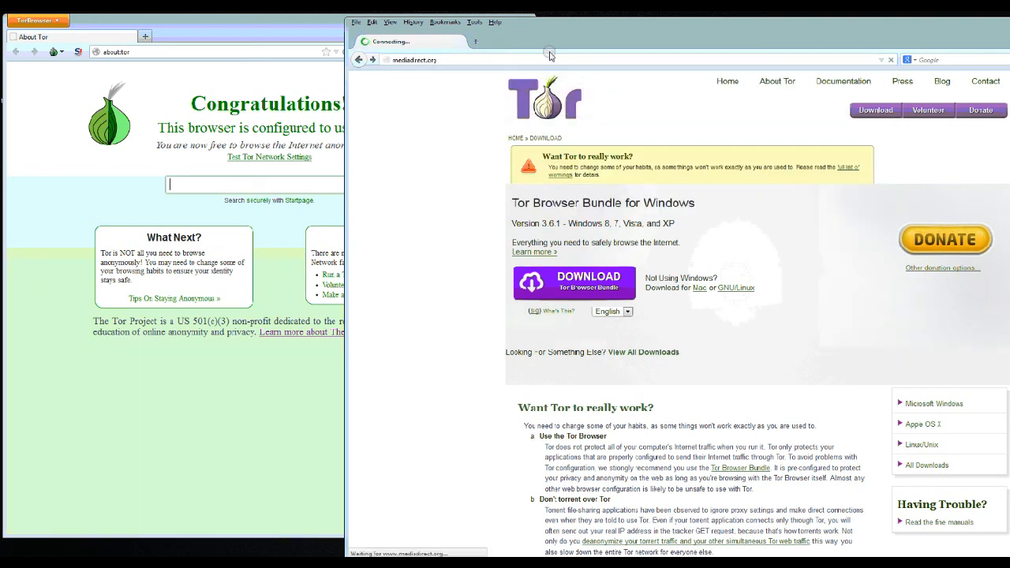
{"action": "left_click_drag", "start_coordinate": [589, 22], "coordinate": [539, 32]}
{"action": "left_click_drag", "start_coordinate": [950, 47], "coordinate": [815, 50]}
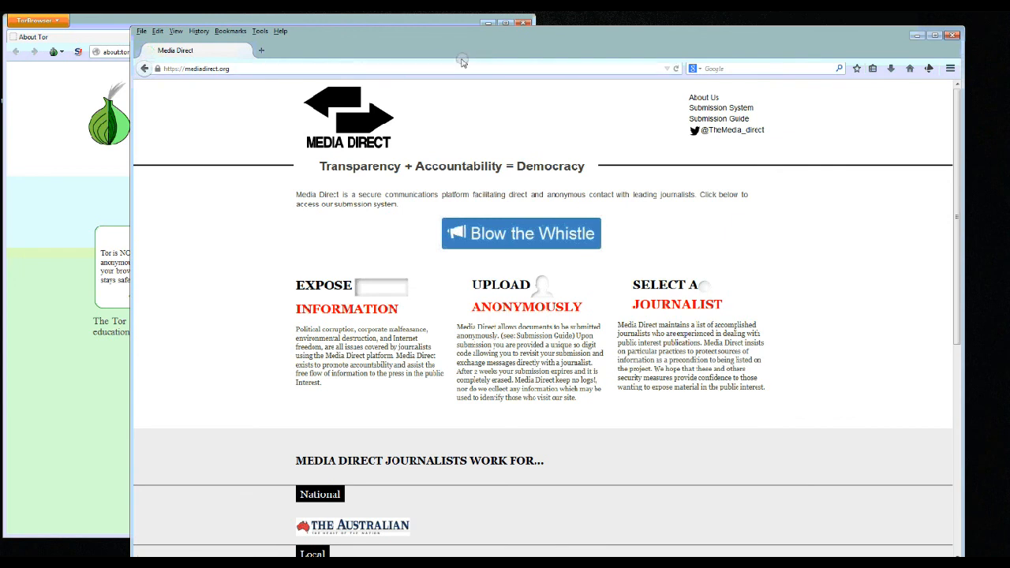
{"action": "left_click", "coordinate": [536, 235]}
{"action": "left_click", "coordinate": [915, 36]}
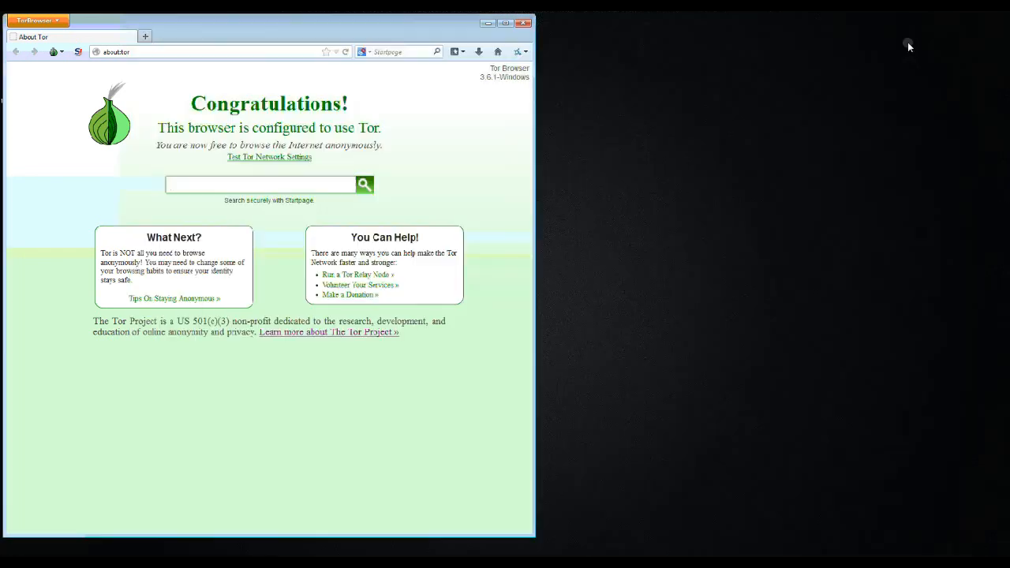
- Move the Tor Browser window off the desktop icons and run the Test Tor Network Settings check
{"action": "left_click", "coordinate": [187, 52]}
{"action": "left_click_drag", "start_coordinate": [203, 32], "coordinate": [357, 47]}
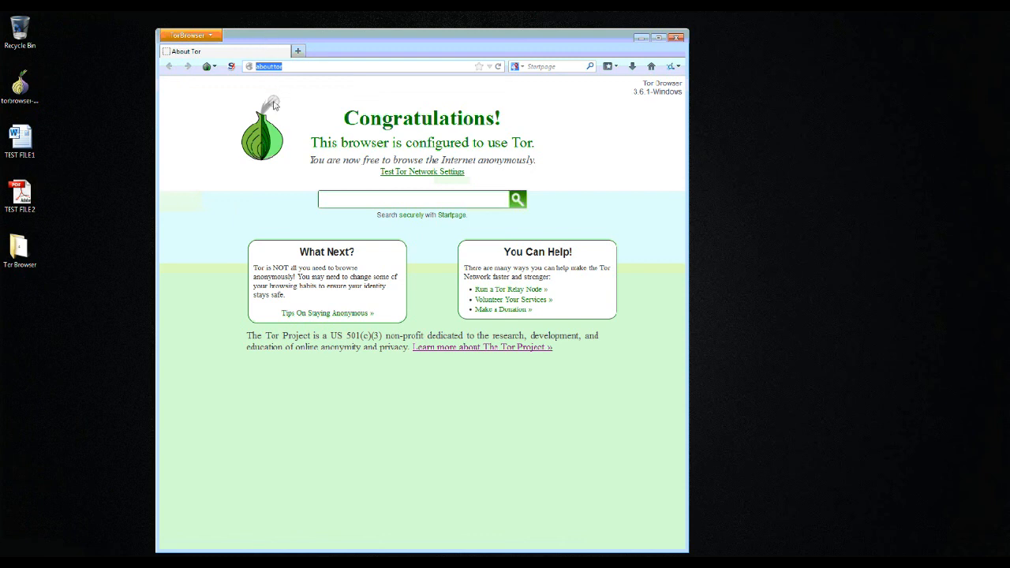
{"action": "left_click", "coordinate": [222, 209]}
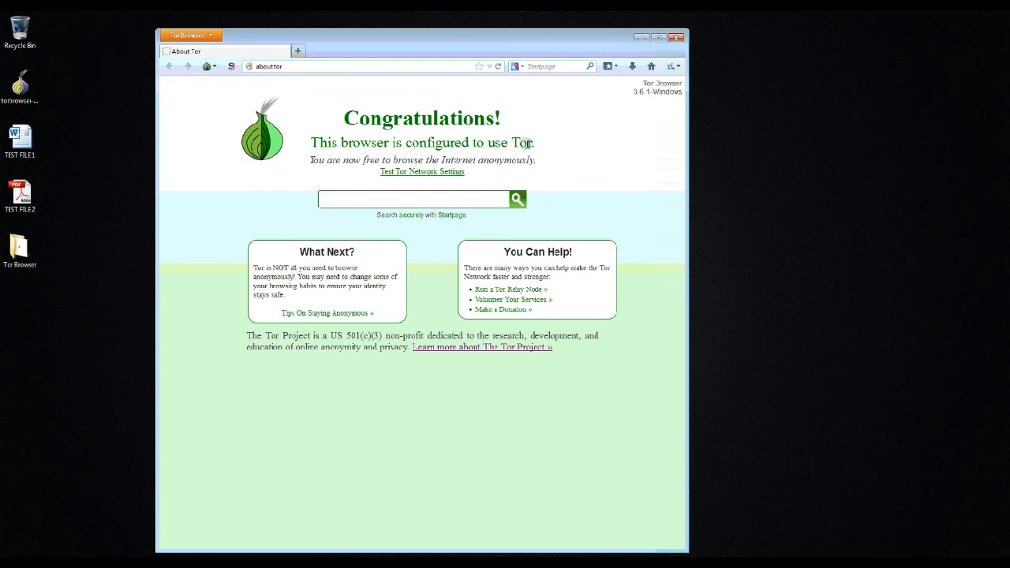
{"action": "left_click", "coordinate": [403, 174]}
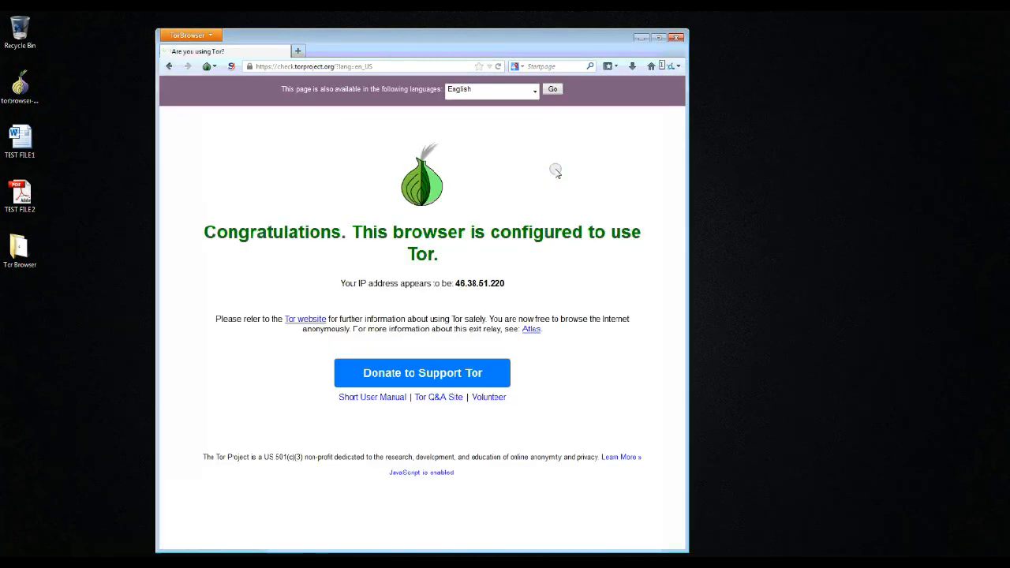
- Highlight and examine the IP address reported on the Tor check page
{"action": "left_click_drag", "start_coordinate": [340, 283], "coordinate": [456, 281]}
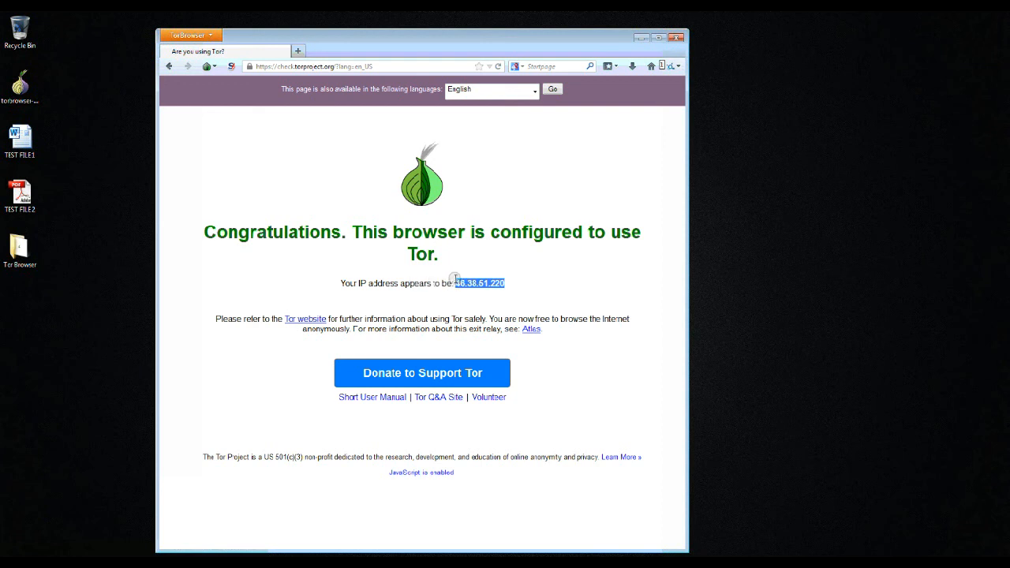
{"action": "left_click", "coordinate": [509, 288]}
{"action": "mouse_move", "coordinate": [456, 282]}
{"action": "left_mouse_down"}
{"action": "mouse_move", "coordinate": [518, 276]}
{"action": "mouse_move", "coordinate": [453, 282]}
{"action": "left_mouse_up"}
{"action": "left_click", "coordinate": [532, 278]}
{"action": "left_click", "coordinate": [454, 297]}
{"action": "left_click", "coordinate": [505, 284]}
{"action": "left_click", "coordinate": [460, 298]}
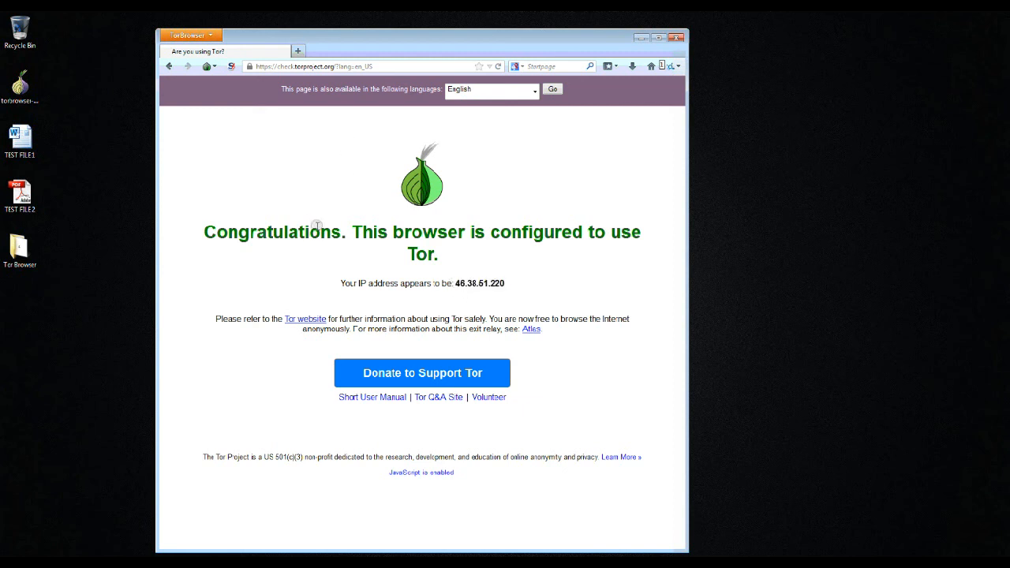
- Load mediadirect.org in Tor Browser and widen the browser window to fit the page
{"action": "left_click", "coordinate": [319, 67]}
{"action": "type", "text": "mediadirect"}
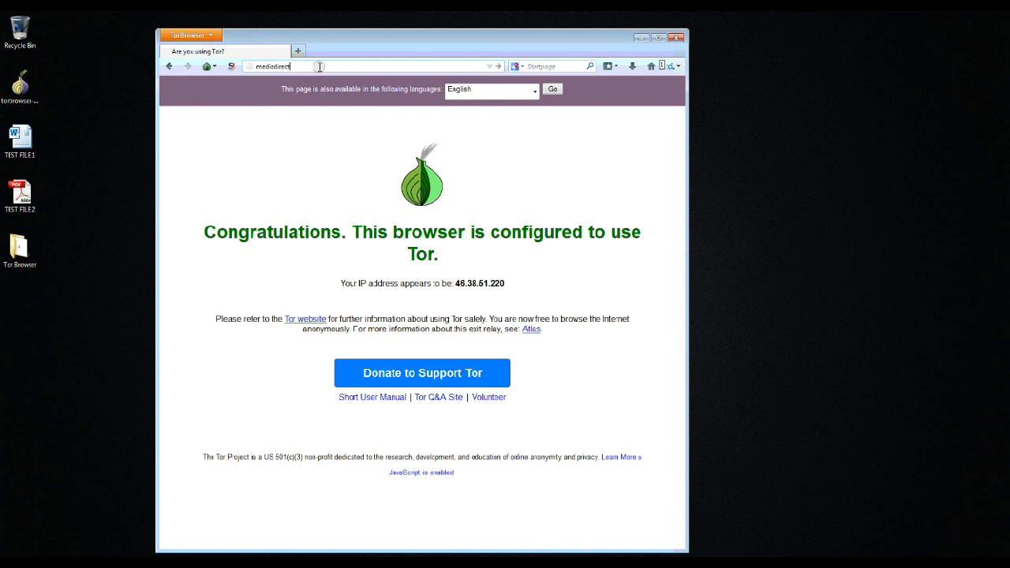
{"action": "type", "text": ".org"}
{"action": "key", "text": "Return"}
{"action": "left_click_drag", "start_coordinate": [432, 36], "coordinate": [356, 18]}
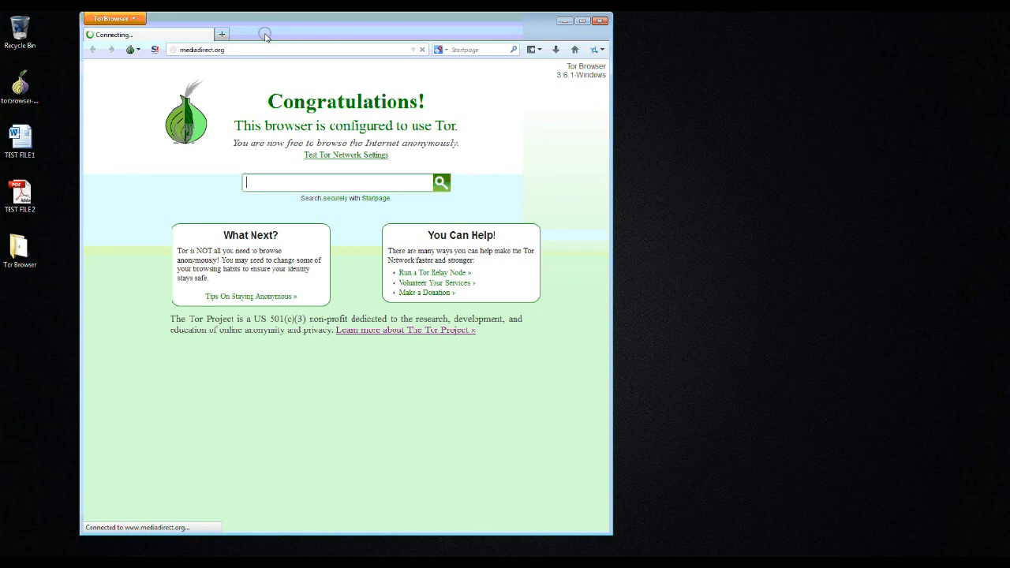
{"action": "left_click_drag", "start_coordinate": [612, 87], "coordinate": [931, 100]}
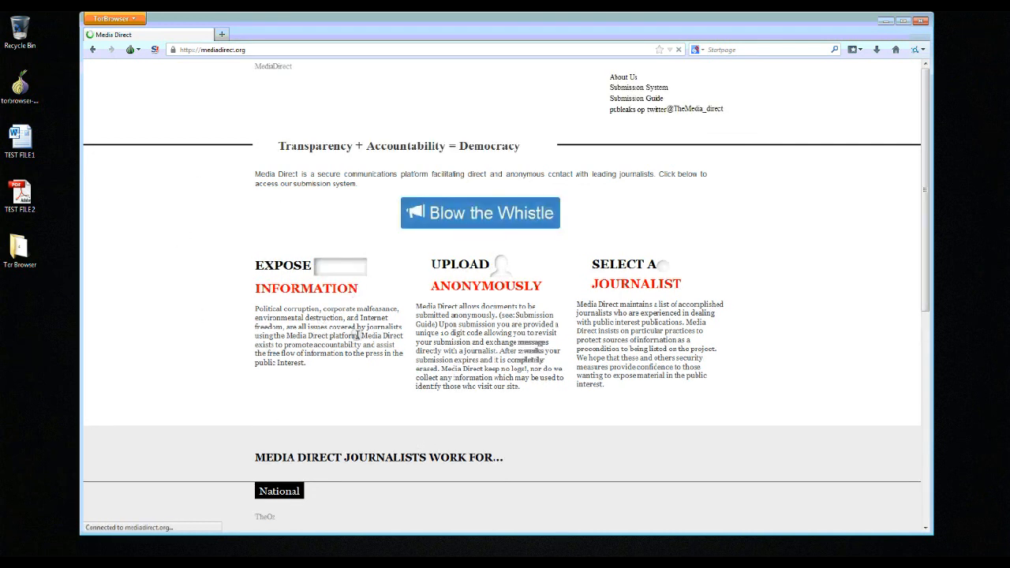
- Look over the Media Direct home page and open its submission page listing the ways to reach the platform
{"action": "scroll", "coordinate": [359, 365], "scroll_direction": "down", "scroll_amount": 2}
{"action": "scroll", "coordinate": [359, 366], "scroll_direction": "up", "scroll_amount": 2}
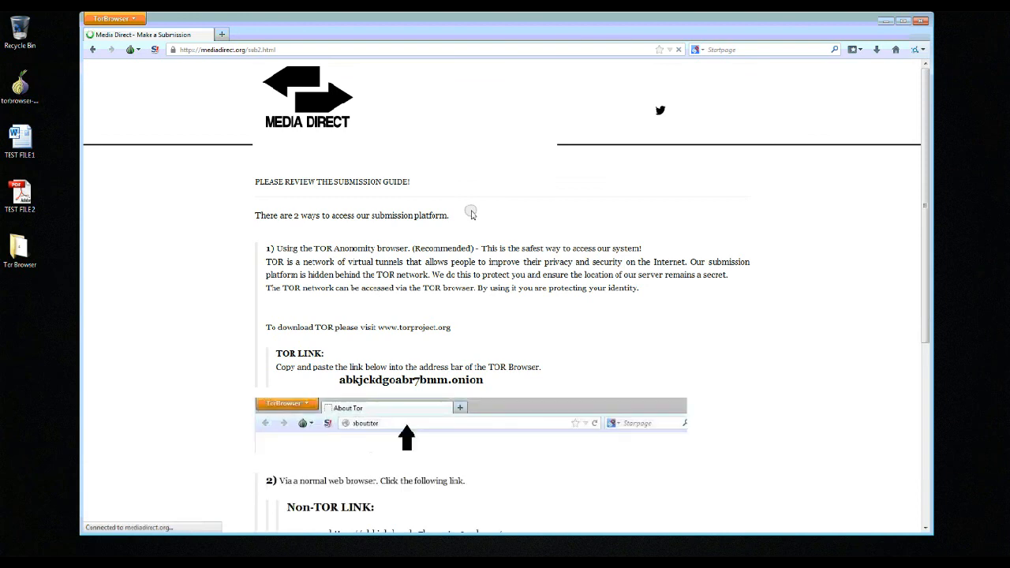
{"action": "scroll", "coordinate": [176, 250], "scroll_direction": "down", "scroll_amount": 3}
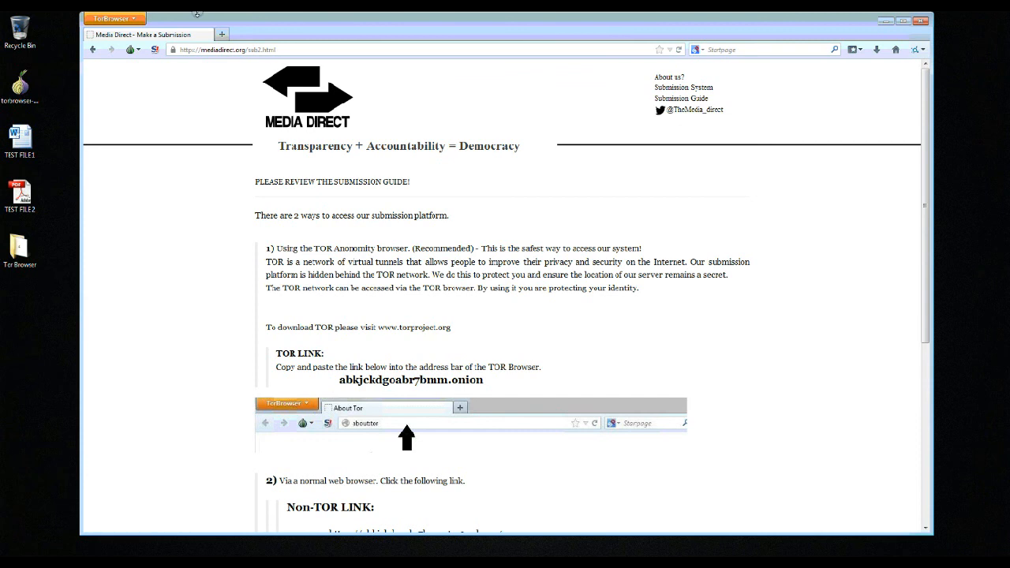
- Copy the TOR link abkjckdgoabr7bmm.onion from the submission page and load it in a new tab
{"action": "left_click_drag", "start_coordinate": [340, 384], "coordinate": [507, 379]}
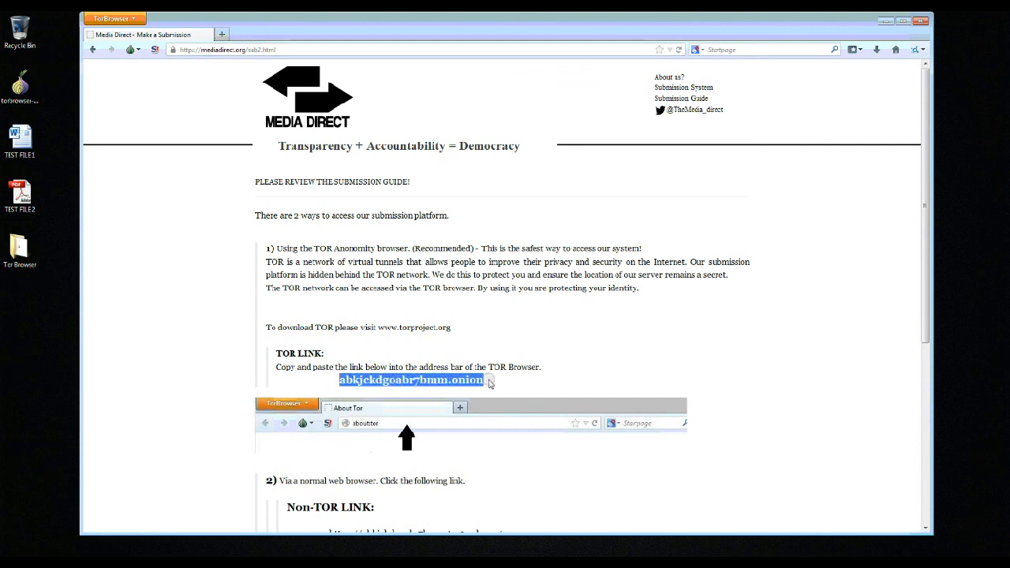
{"action": "right_click", "coordinate": [438, 379]}
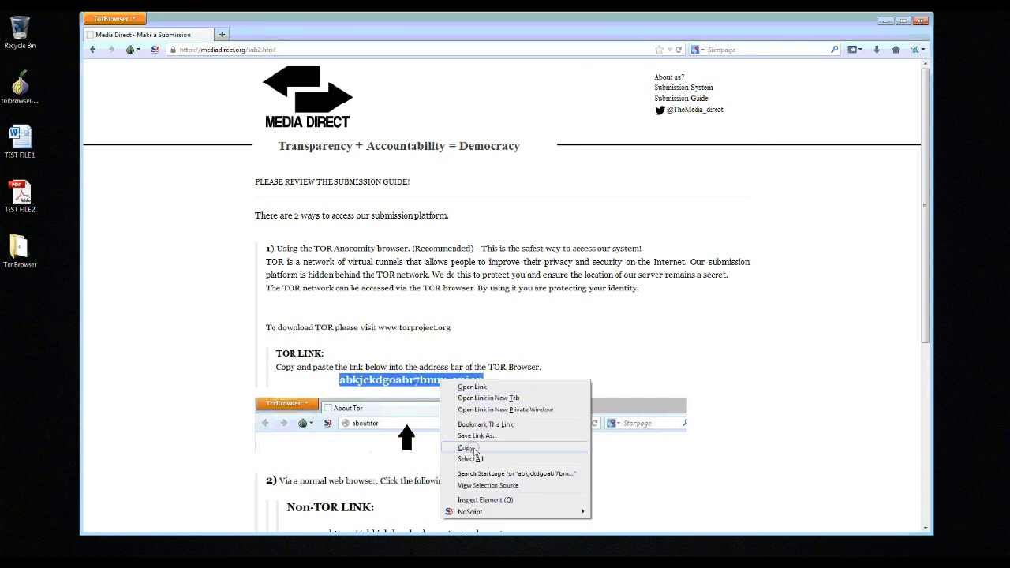
{"action": "left_click", "coordinate": [474, 447]}
{"action": "left_click", "coordinate": [221, 34]}
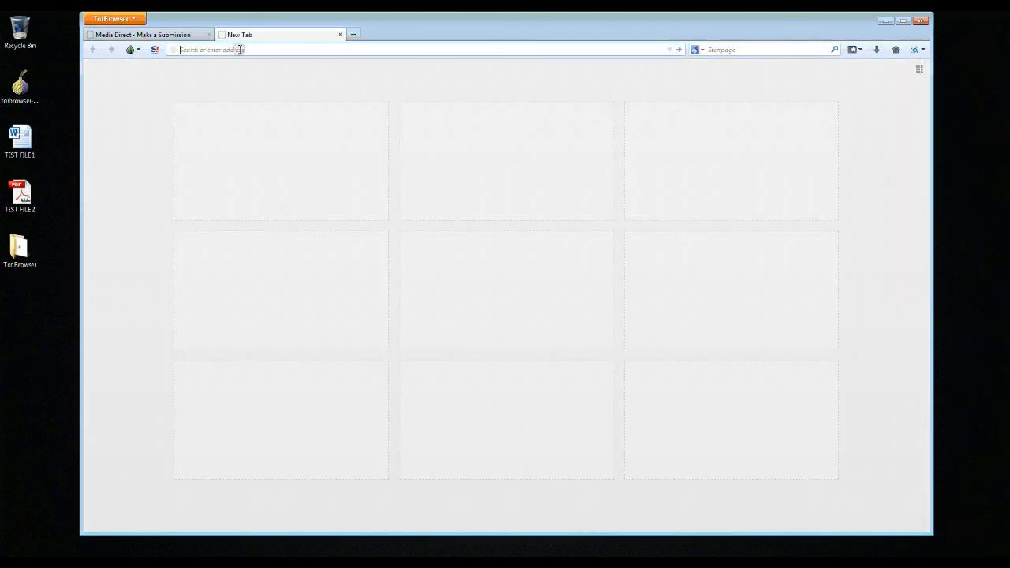
{"action": "key", "text": "ctrl+v"}
{"action": "key", "text": "Return"}
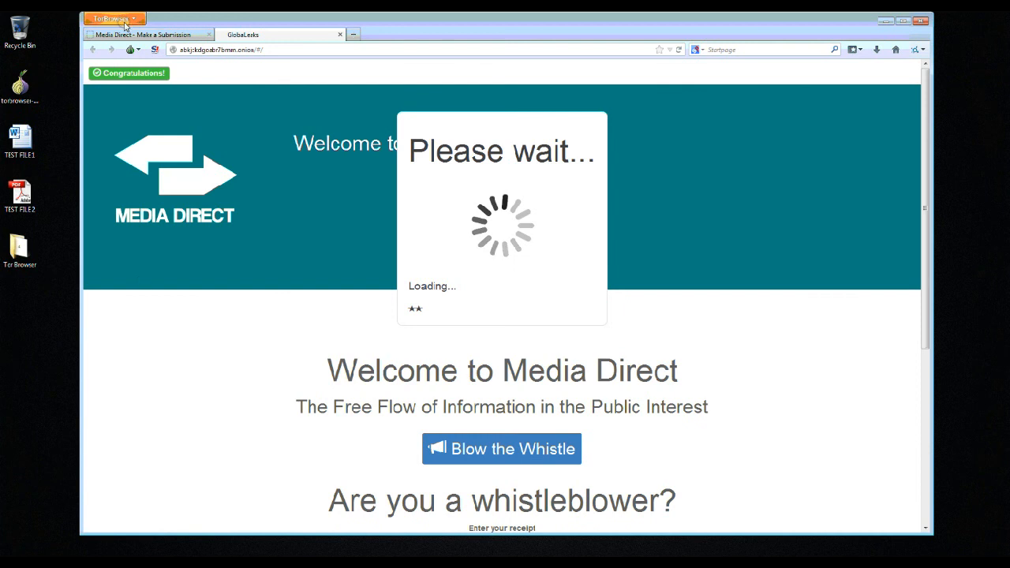
{"action": "left_click", "coordinate": [154, 34]}
{"action": "scroll", "coordinate": [200, 172], "scroll_direction": "down", "scroll_amount": 4}
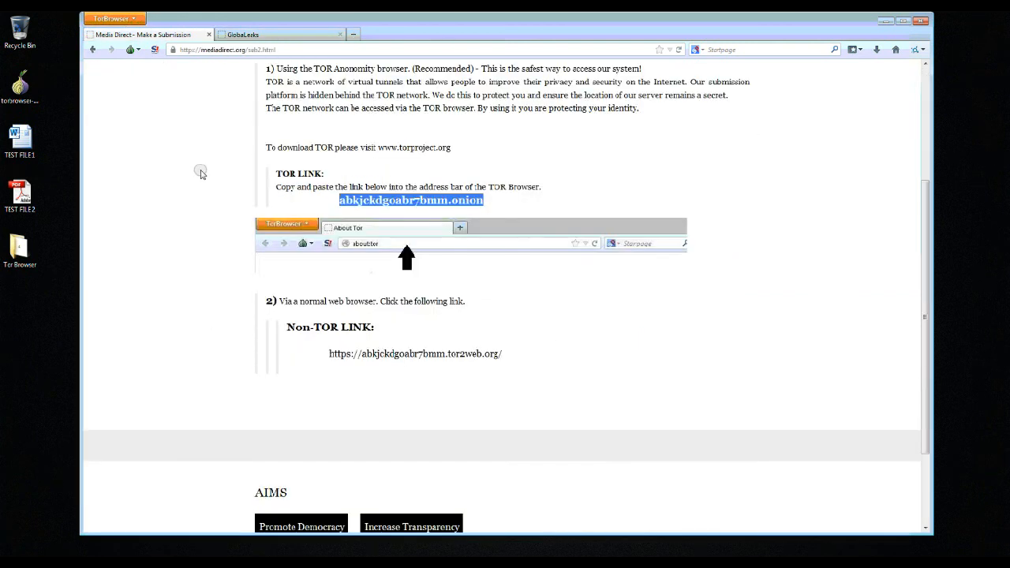
{"action": "left_click", "coordinate": [354, 355]}
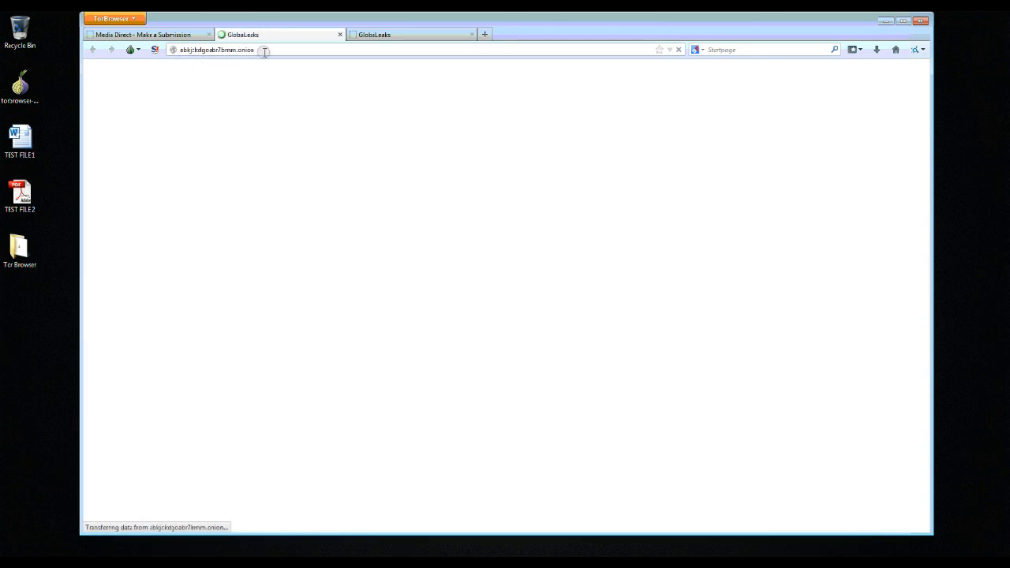
{"action": "left_click", "coordinate": [167, 36]}
{"action": "scroll", "coordinate": [387, 190], "scroll_direction": "up", "scroll_amount": 3}
{"action": "scroll", "coordinate": [386, 189], "scroll_direction": "down", "scroll_amount": 2}
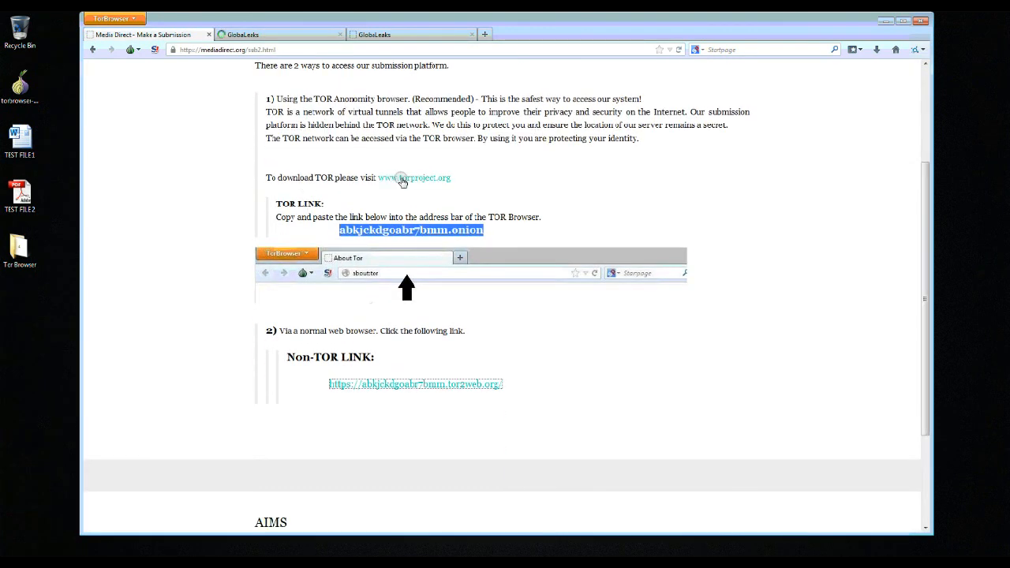
{"action": "left_click", "coordinate": [395, 181]}
{"action": "left_click", "coordinate": [339, 35]}
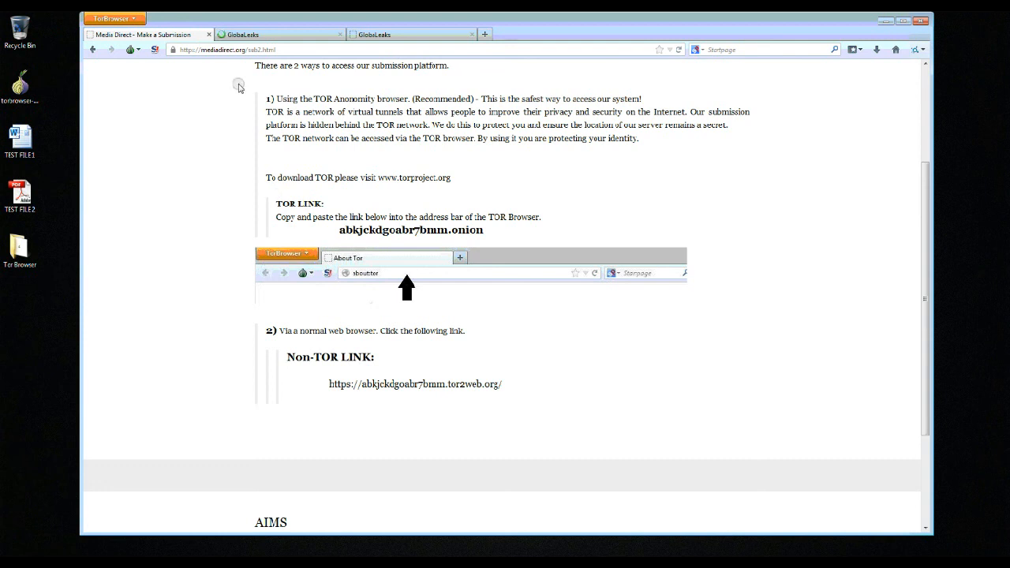
{"action": "left_click", "coordinate": [338, 34]}
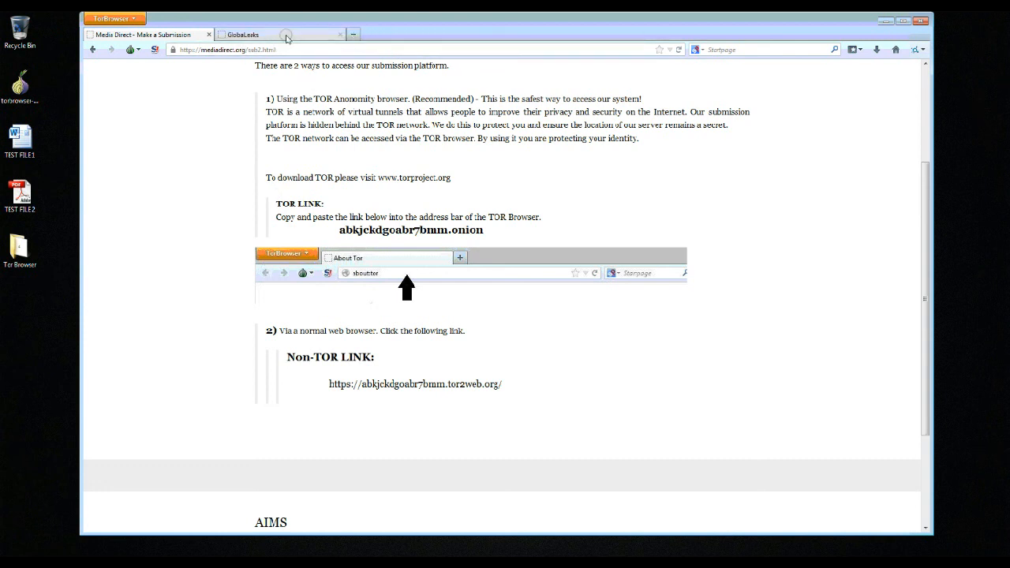
- Switch to the .onion site's tab, look over the welcome page and open the Blow the Whistle submission form
{"action": "left_click", "coordinate": [286, 37]}
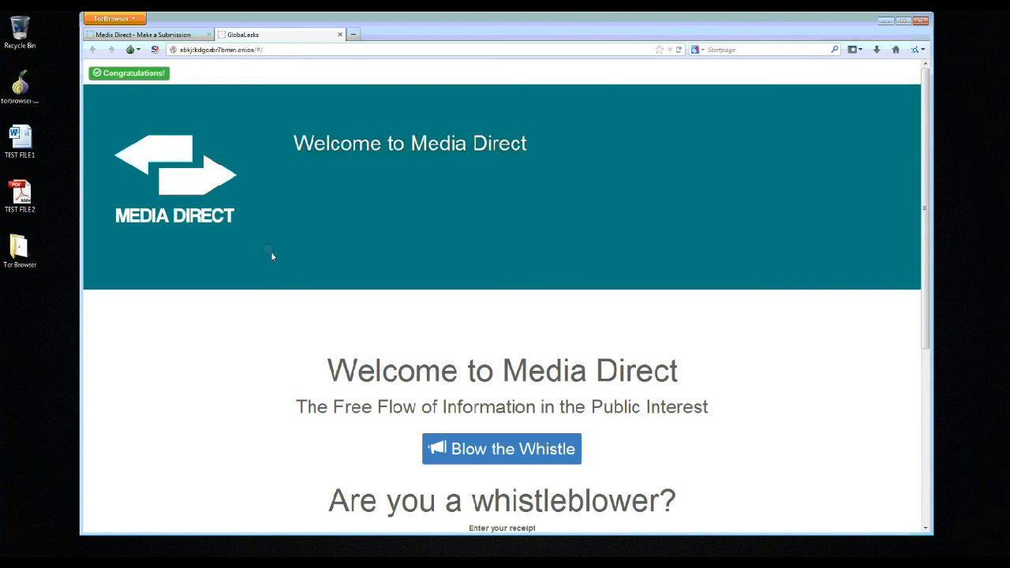
{"action": "scroll", "coordinate": [225, 349], "scroll_direction": "down", "scroll_amount": 1}
{"action": "scroll", "coordinate": [226, 349], "scroll_direction": "up", "scroll_amount": 1}
{"action": "scroll", "coordinate": [310, 327], "scroll_direction": "down", "scroll_amount": 1}
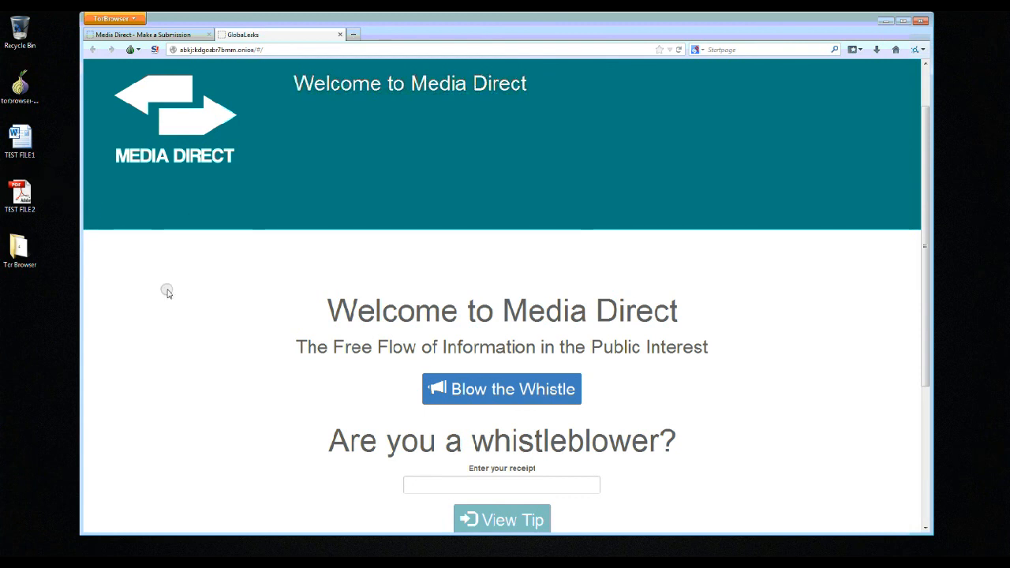
{"action": "scroll", "coordinate": [167, 288], "scroll_direction": "down", "scroll_amount": 1}
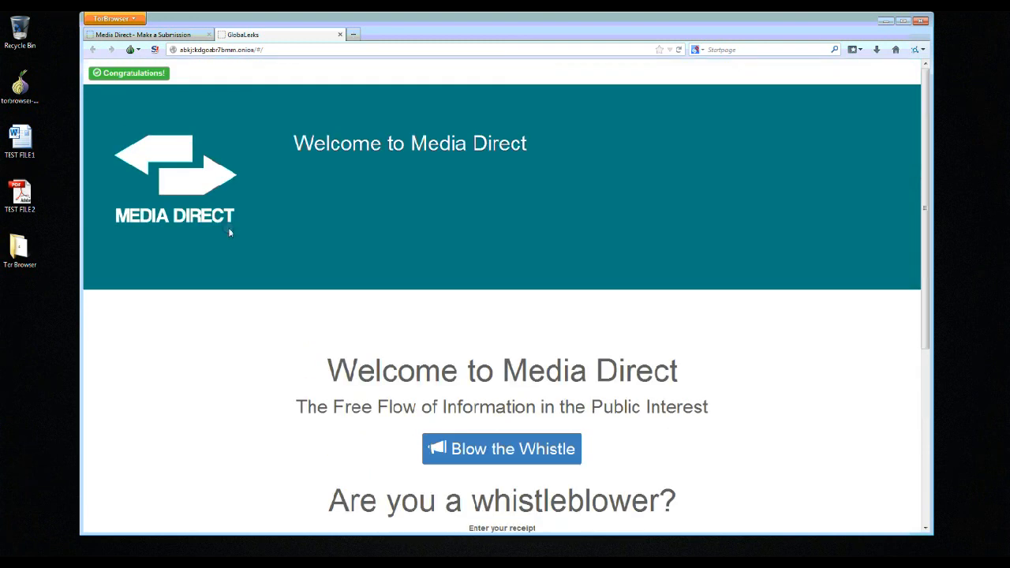
{"action": "scroll", "coordinate": [331, 399], "scroll_direction": "down", "scroll_amount": 3}
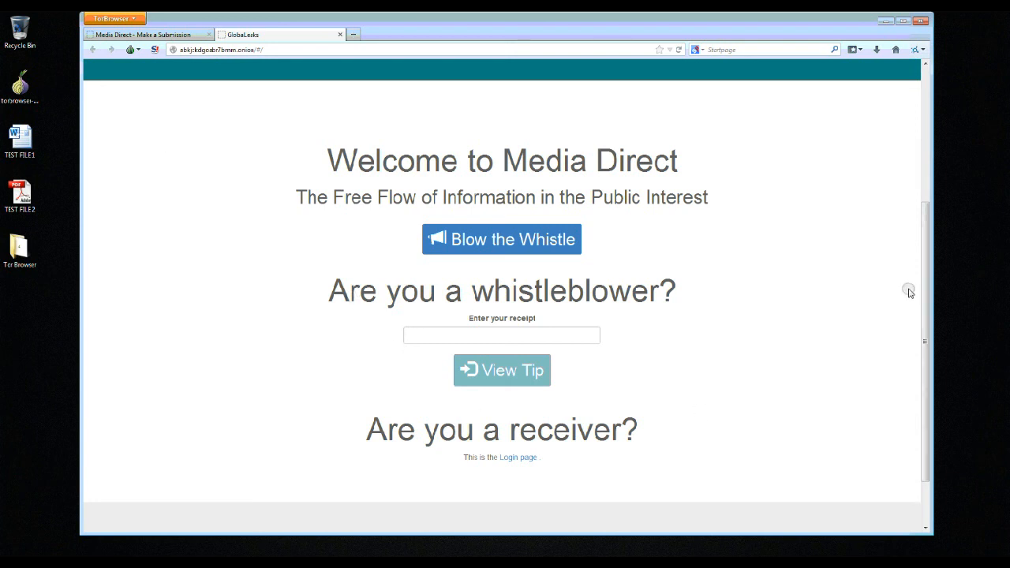
{"action": "left_click", "coordinate": [496, 241]}
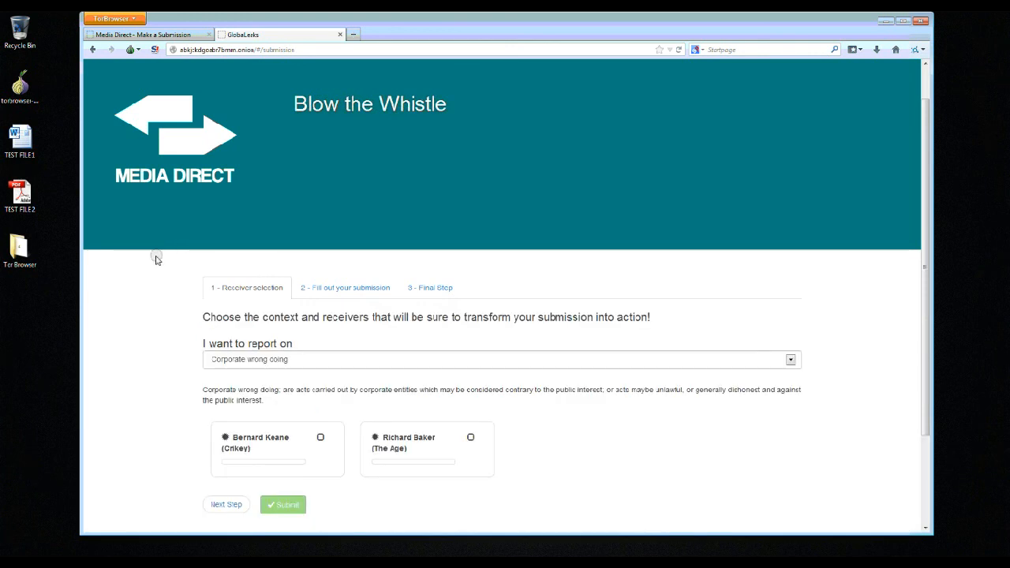
- Set the topic to report on to Political Corruption
{"action": "scroll", "coordinate": [154, 257], "scroll_direction": "down", "scroll_amount": 3}
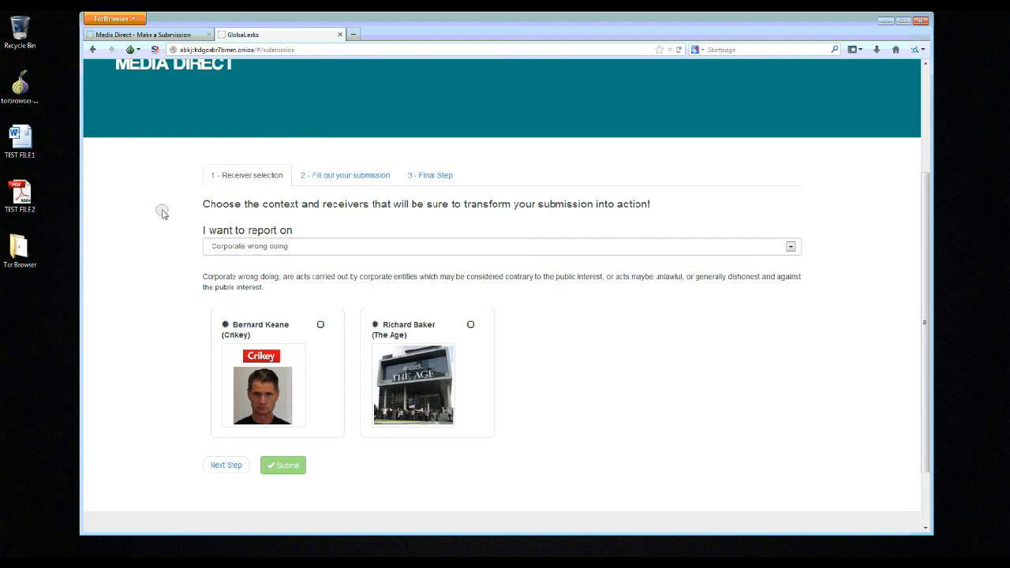
{"action": "left_click", "coordinate": [790, 247]}
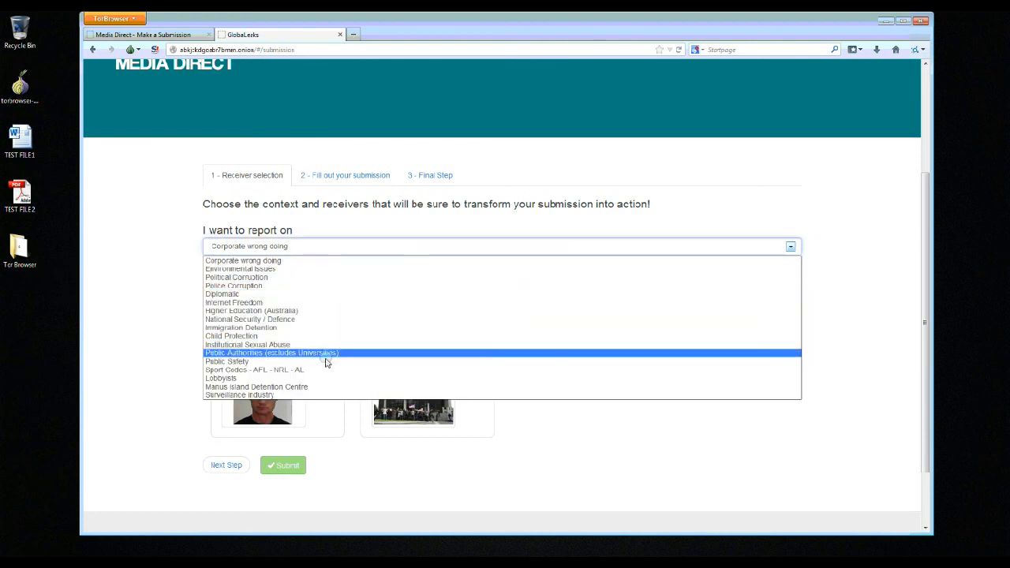
{"action": "left_click", "coordinate": [304, 247]}
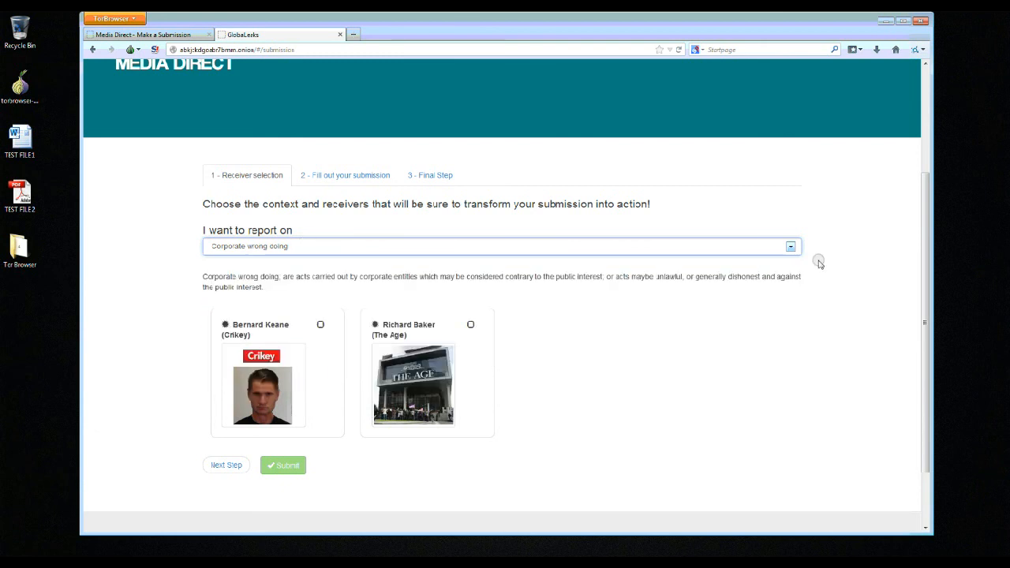
{"action": "left_click", "coordinate": [771, 250]}
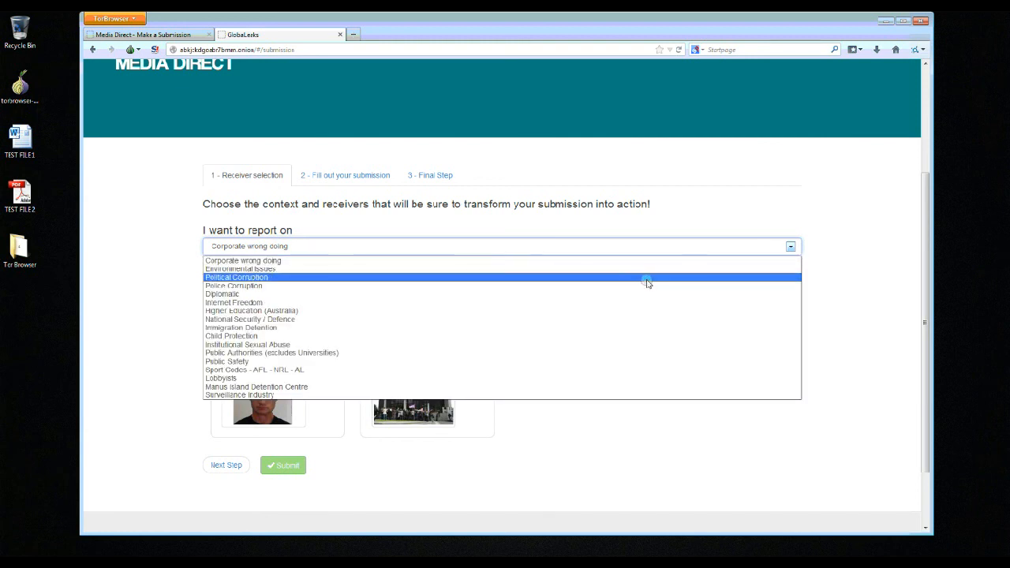
{"action": "left_click", "coordinate": [647, 282]}
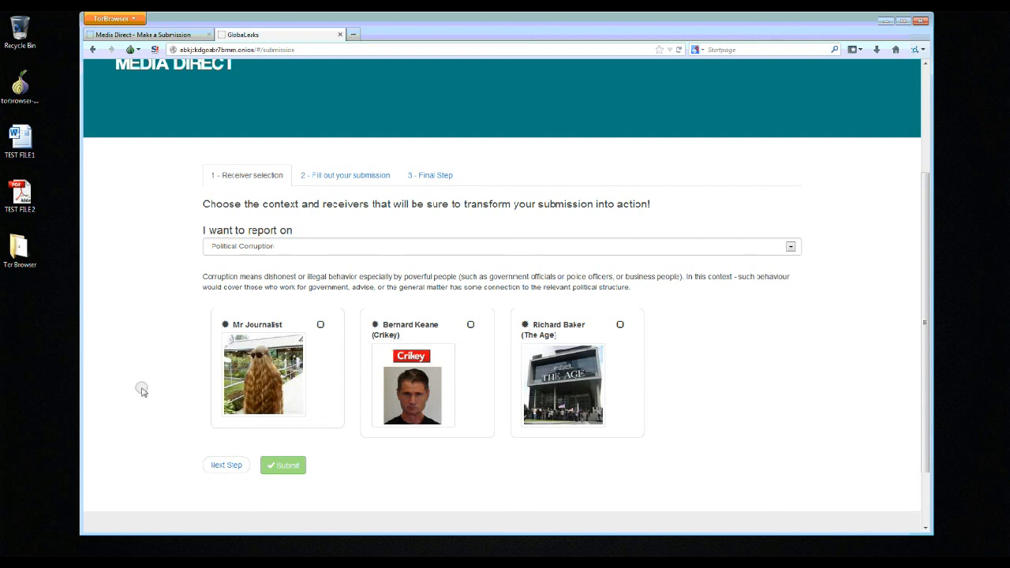
- Select Mr Journalist as a receiver of the submission
{"action": "scroll", "coordinate": [142, 390], "scroll_direction": "up", "scroll_amount": 1}
{"action": "scroll", "coordinate": [142, 391], "scroll_direction": "down", "scroll_amount": 3}
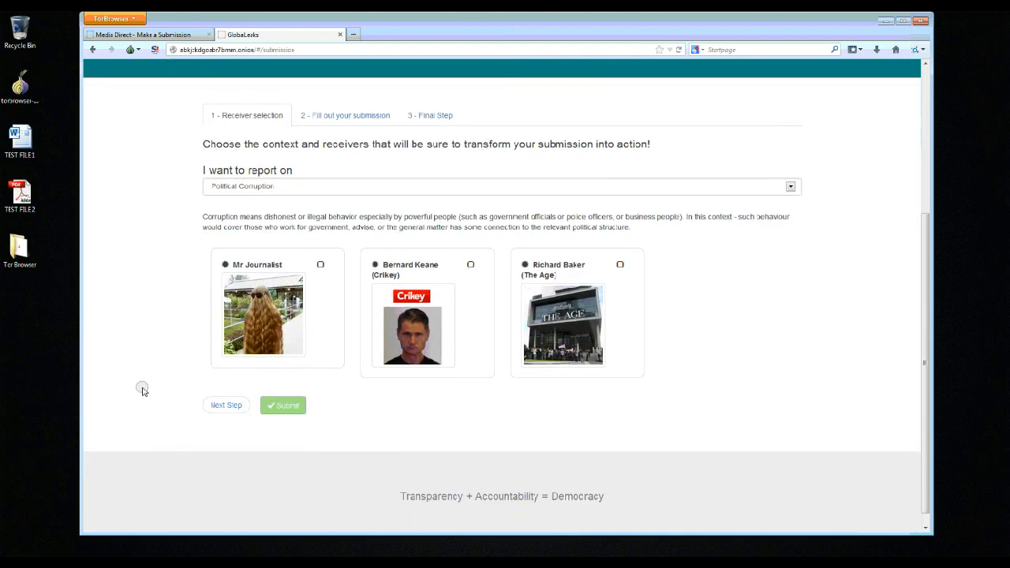
{"action": "left_click", "coordinate": [314, 277]}
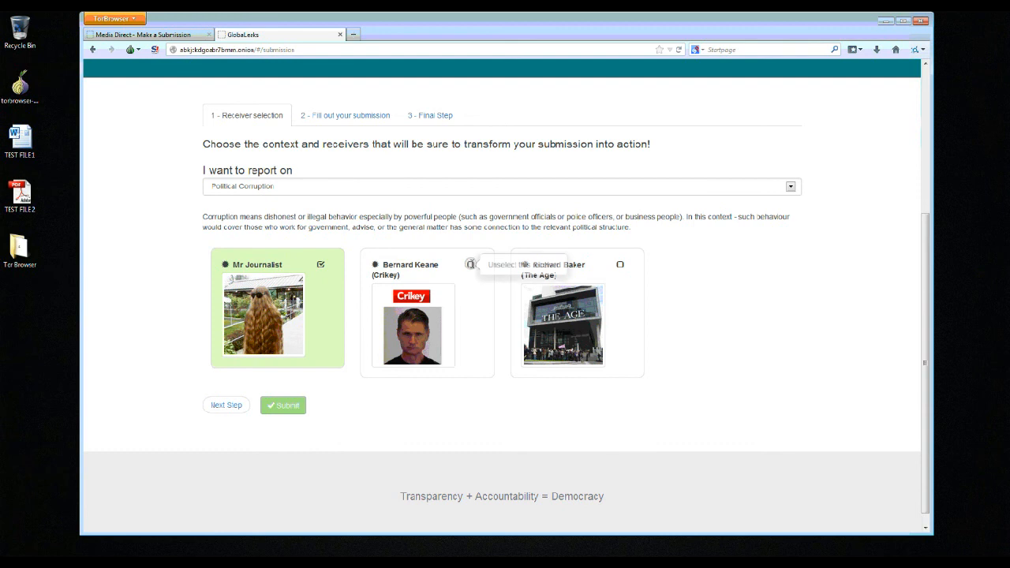
- Add the Crikey and The Age journalists as receivers and deselect both again
{"action": "left_click", "coordinate": [471, 264]}
{"action": "left_click", "coordinate": [621, 265]}
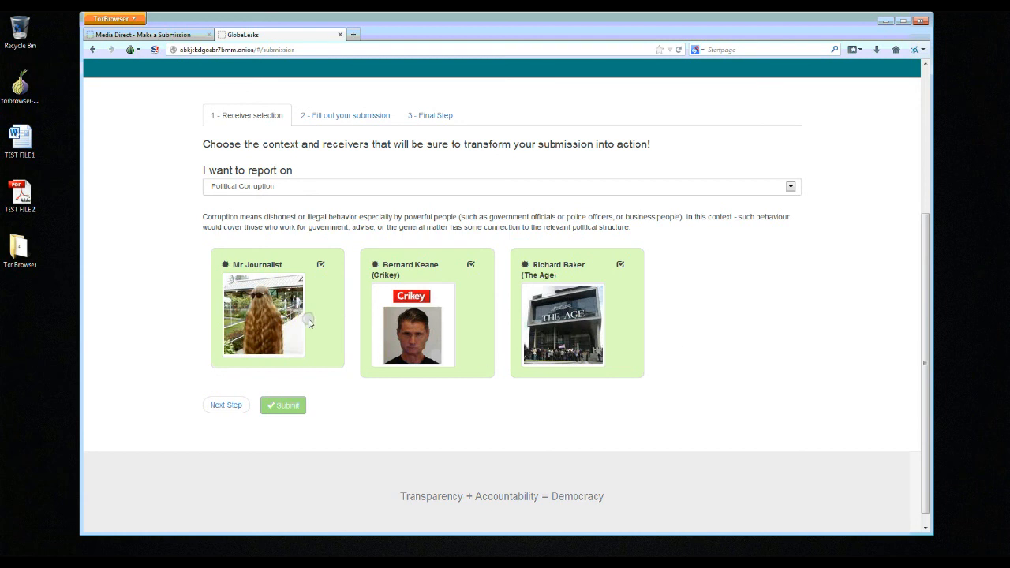
{"action": "left_click", "coordinate": [620, 265]}
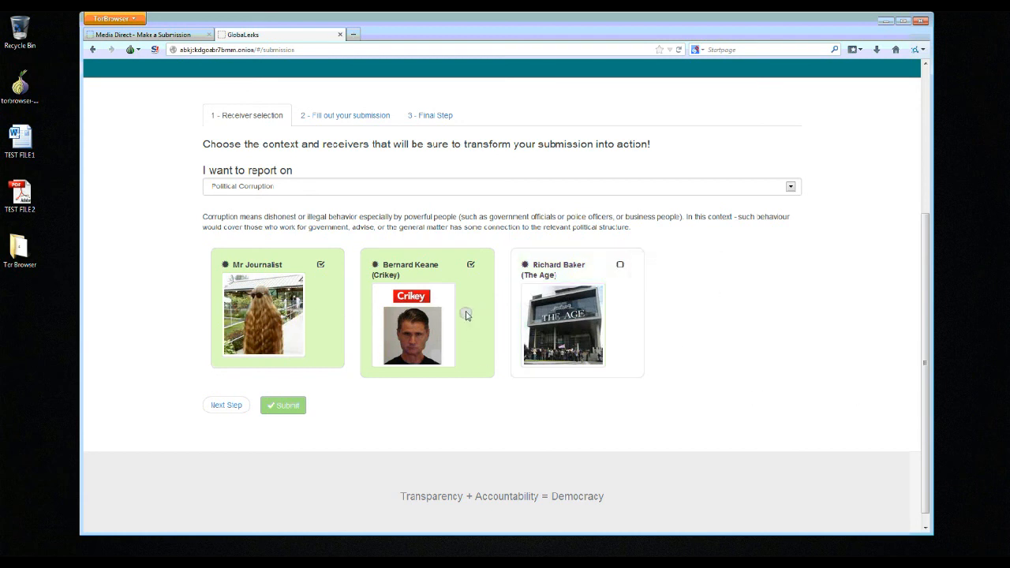
{"action": "left_click", "coordinate": [471, 265]}
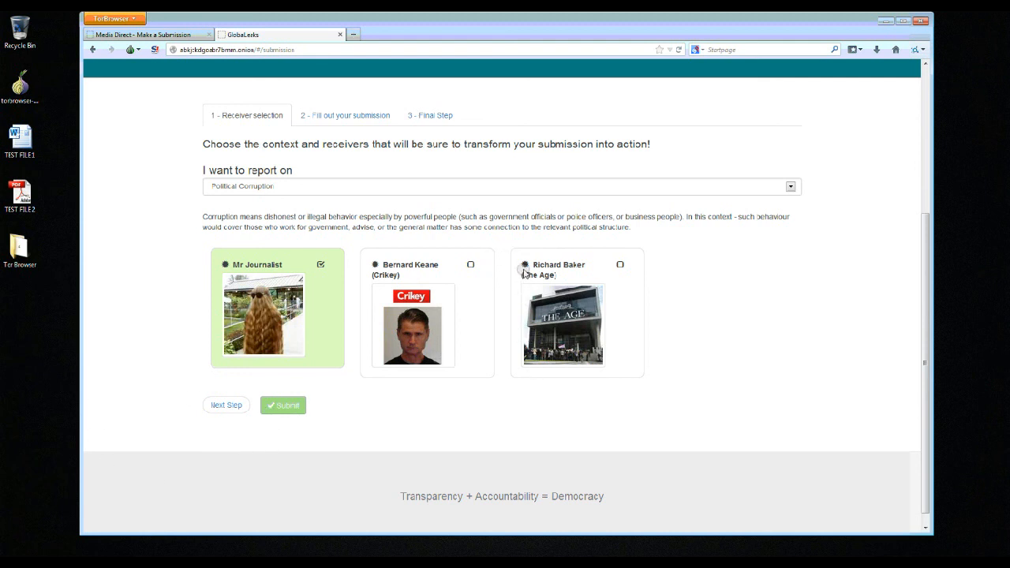
- Continue to the Fill out your submission step and place the cursor in the Short title field
{"action": "mouse_move", "coordinate": [225, 265]}
{"action": "left_click", "coordinate": [213, 405]}
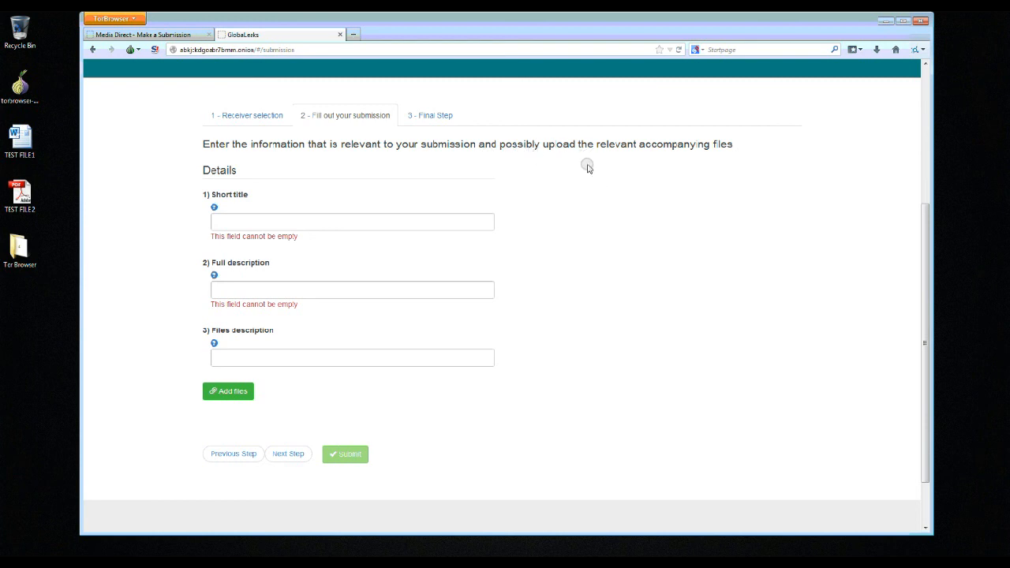
{"action": "left_click", "coordinate": [259, 226]}
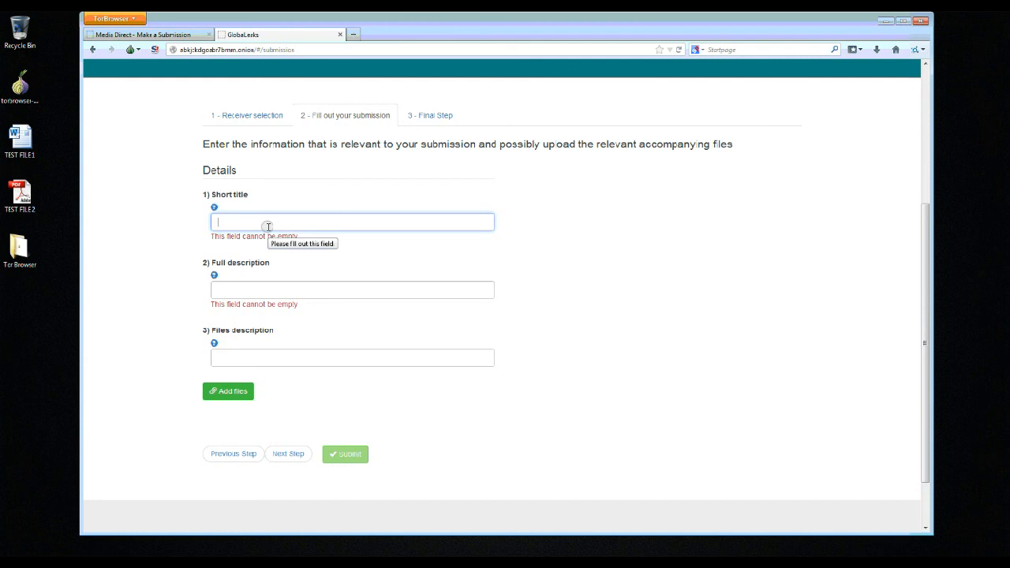
{"action": "left_click", "coordinate": [10, 144]}
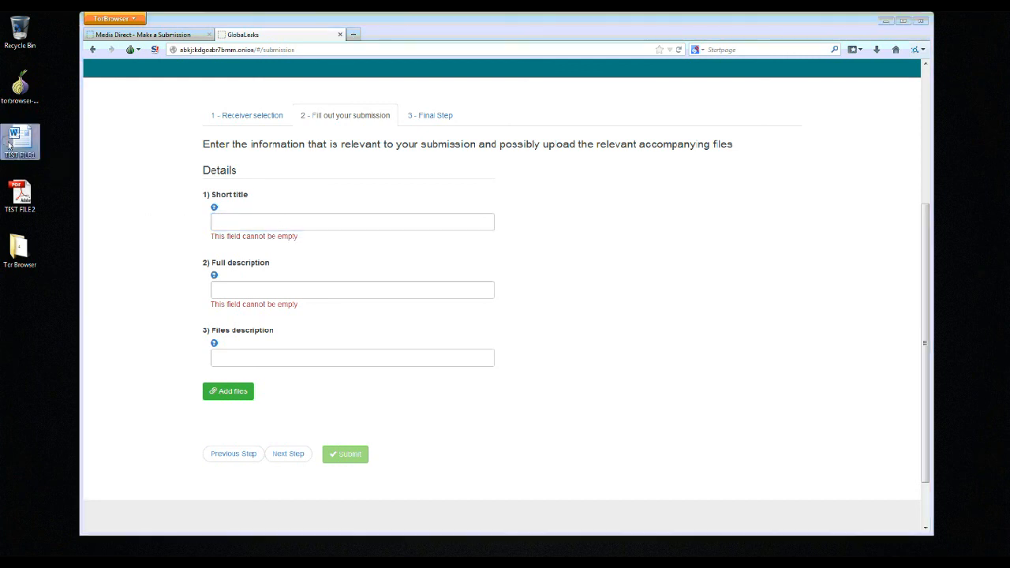
{"action": "left_click", "coordinate": [20, 194]}
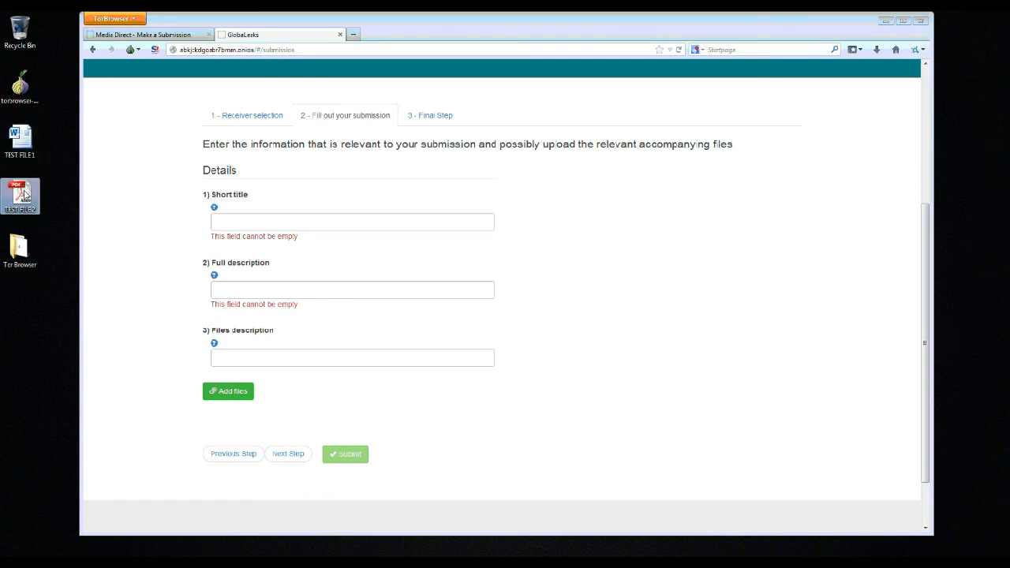
{"action": "left_click", "coordinate": [140, 193]}
{"action": "left_click_drag", "start_coordinate": [26, 205], "coordinate": [649, 344]}
- Enter the short title "Test submission" and the full description "2 test files containing nothing at all"
{"action": "left_click", "coordinate": [313, 219]}
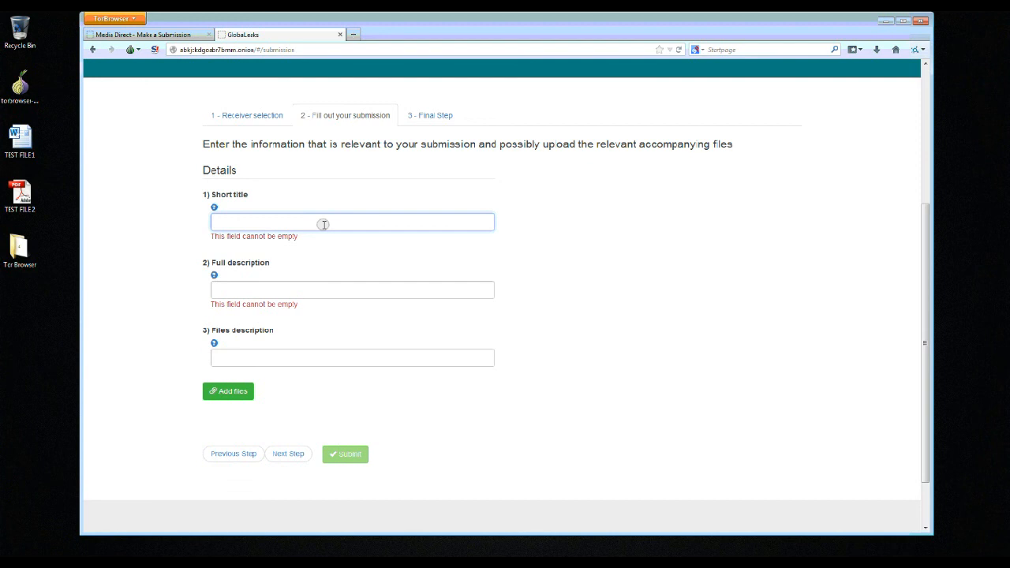
{"action": "type", "text": "Test submission"}
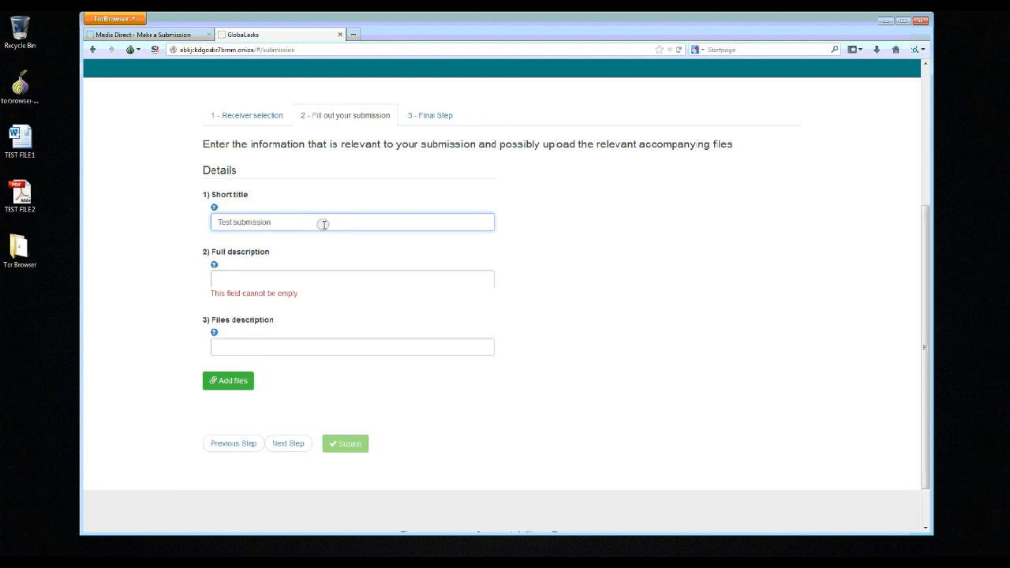
{"action": "key", "text": "Tab"}
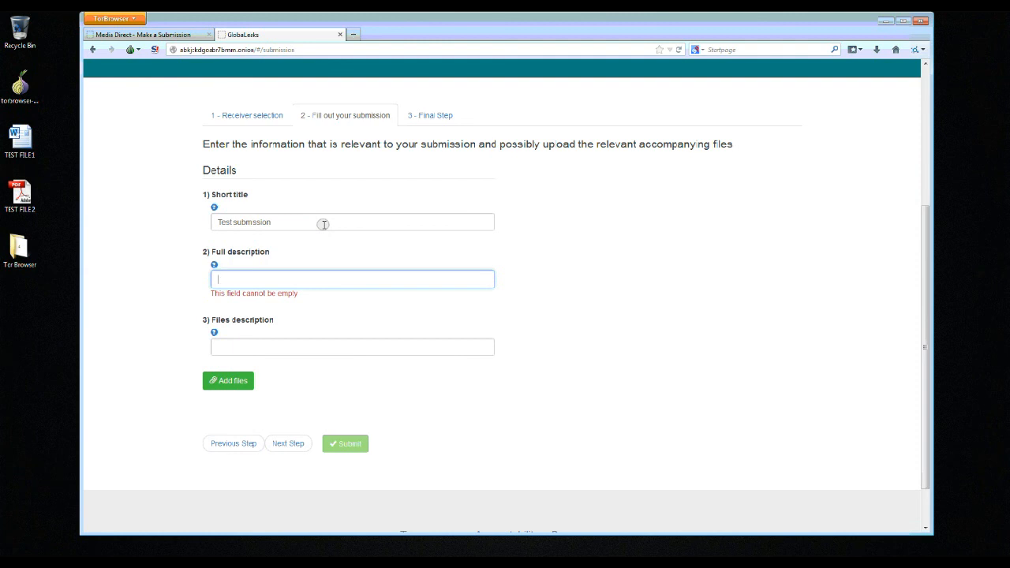
{"action": "type", "text": "2"}
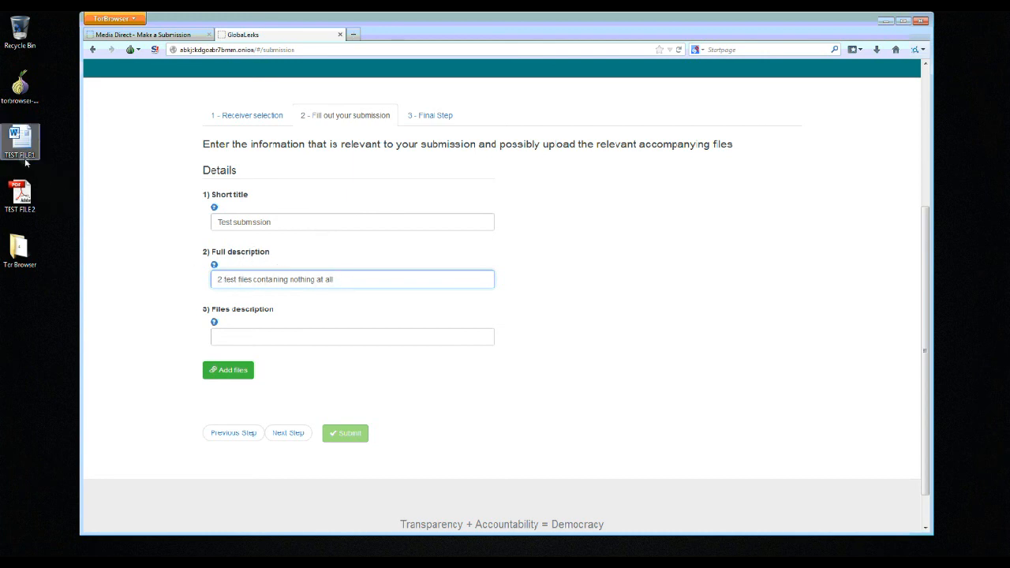
{"action": "left_click", "coordinate": [145, 265]}
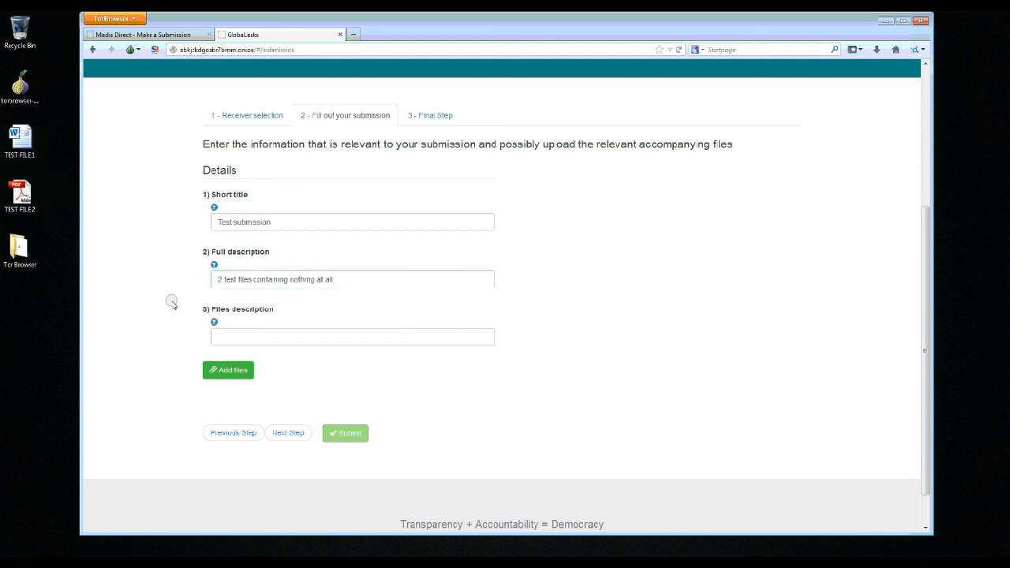
- Enter the files description "1 word document containing nothing, and 1 PDF file containing nothing."
{"action": "left_click", "coordinate": [364, 275]}
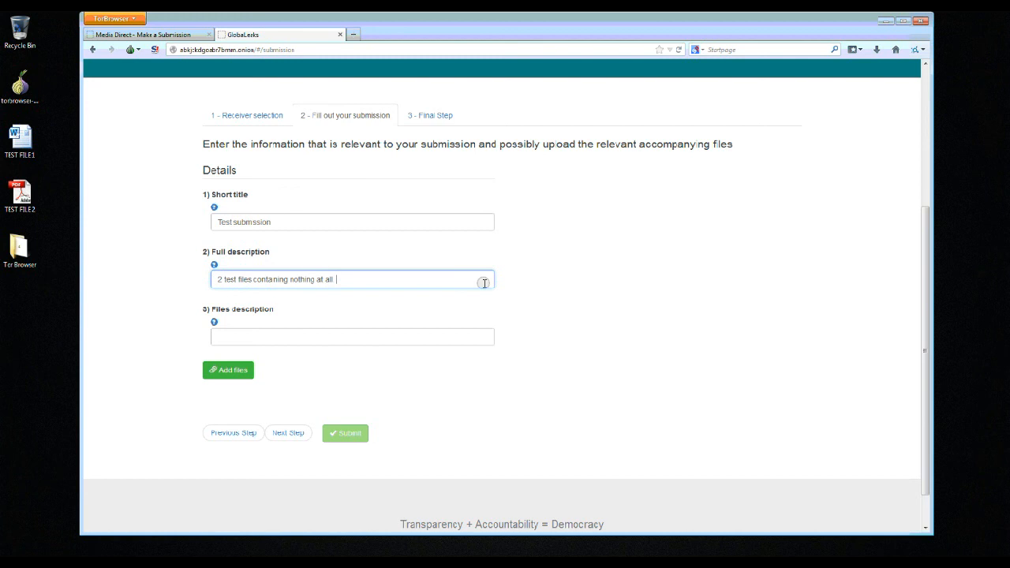
{"action": "left_click", "coordinate": [548, 291]}
{"action": "left_click", "coordinate": [281, 331]}
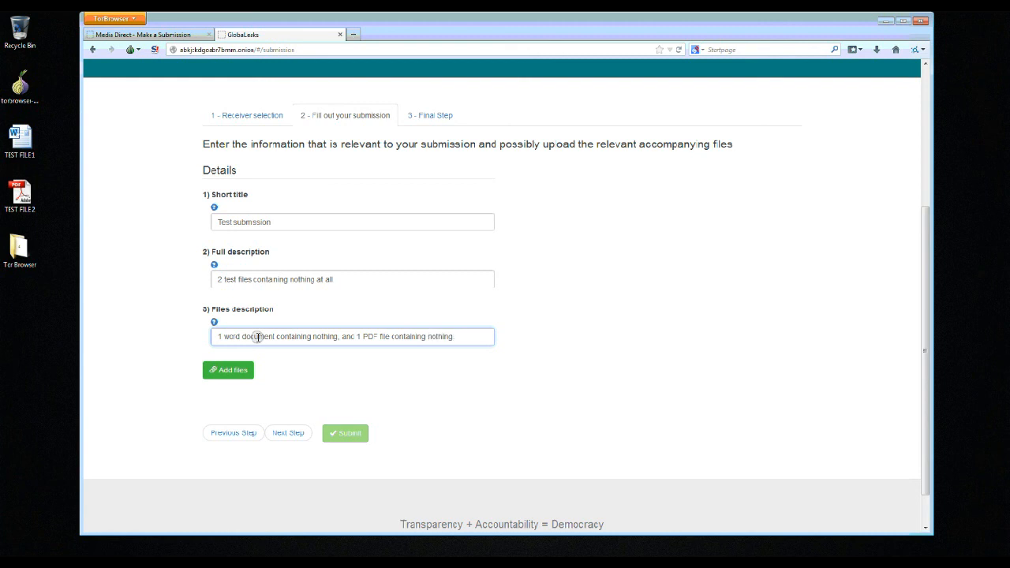
- Attach the Word document TEST FILE 1 and the PDF TEST FILE 2 from the Desktop to the submission
{"action": "left_click", "coordinate": [242, 377]}
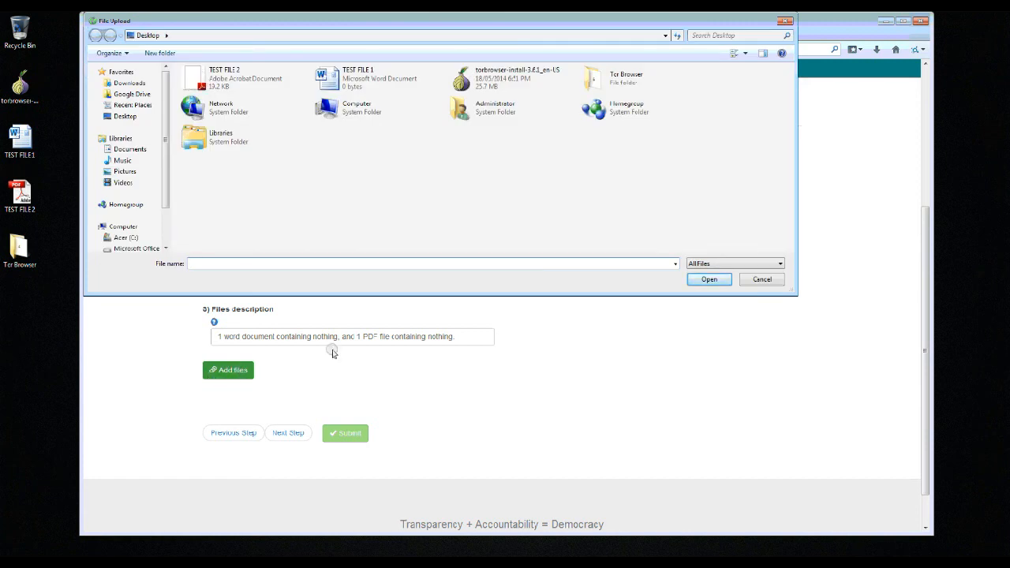
{"action": "left_click", "coordinate": [370, 77]}
{"action": "double_click", "coordinate": [371, 77]}
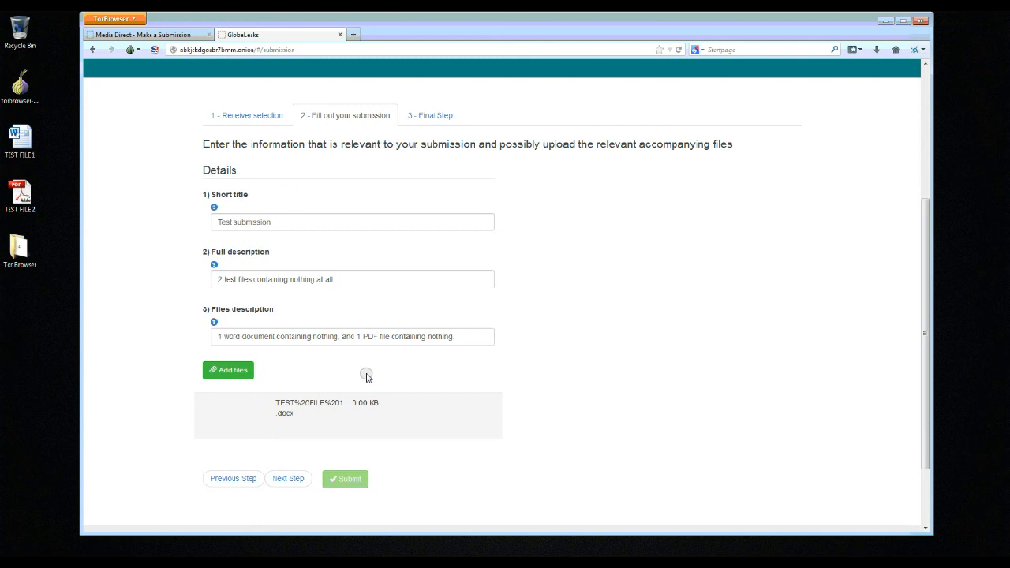
{"action": "left_click", "coordinate": [229, 372]}
{"action": "left_click", "coordinate": [202, 75]}
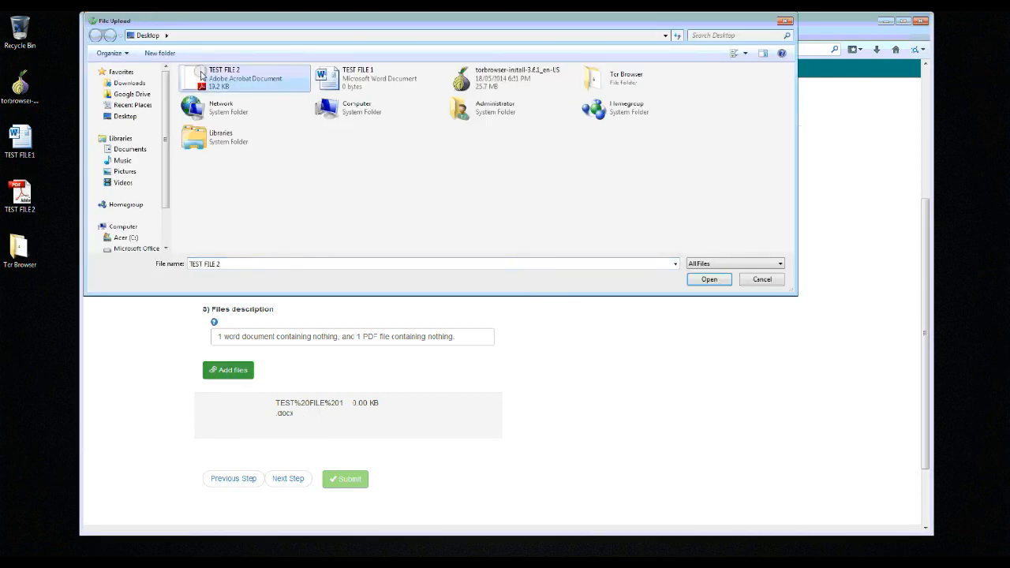
{"action": "double_click", "coordinate": [202, 74]}
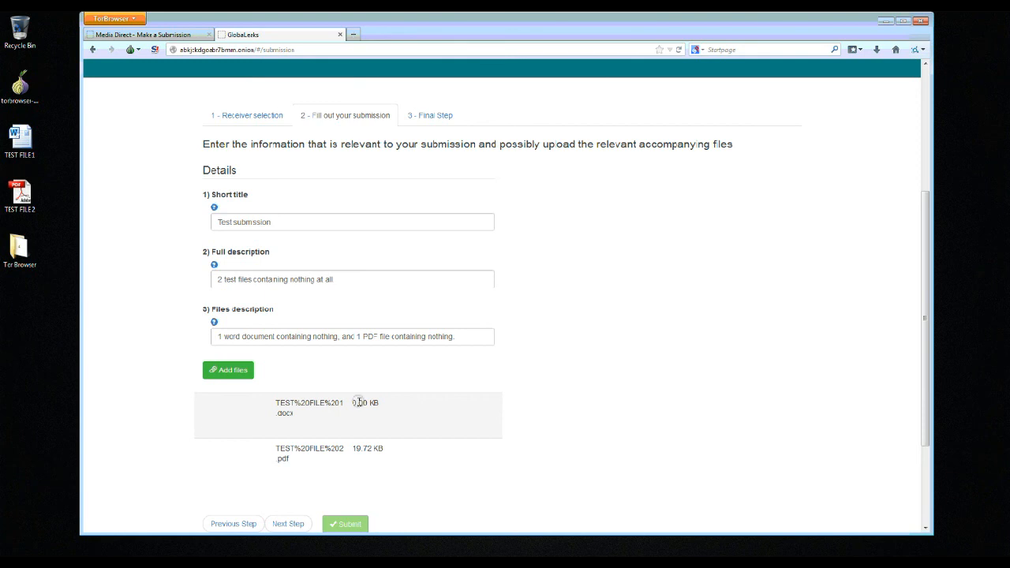
- Check the filled-in details and attached files, and continue to the Final Step of the submission
{"action": "scroll", "coordinate": [204, 433], "scroll_direction": "down", "scroll_amount": 3}
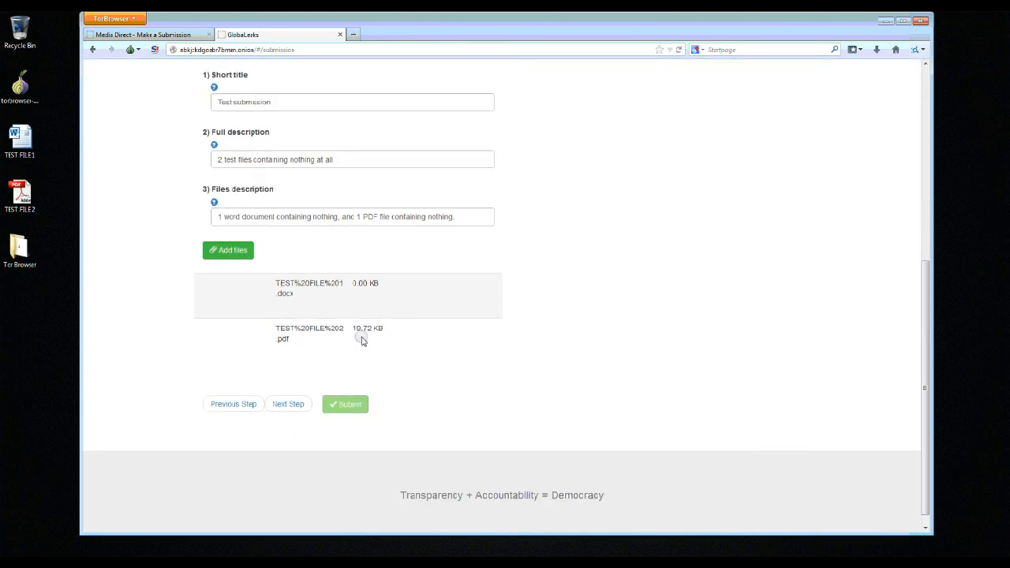
{"action": "scroll", "coordinate": [362, 340], "scroll_direction": "down", "scroll_amount": 1}
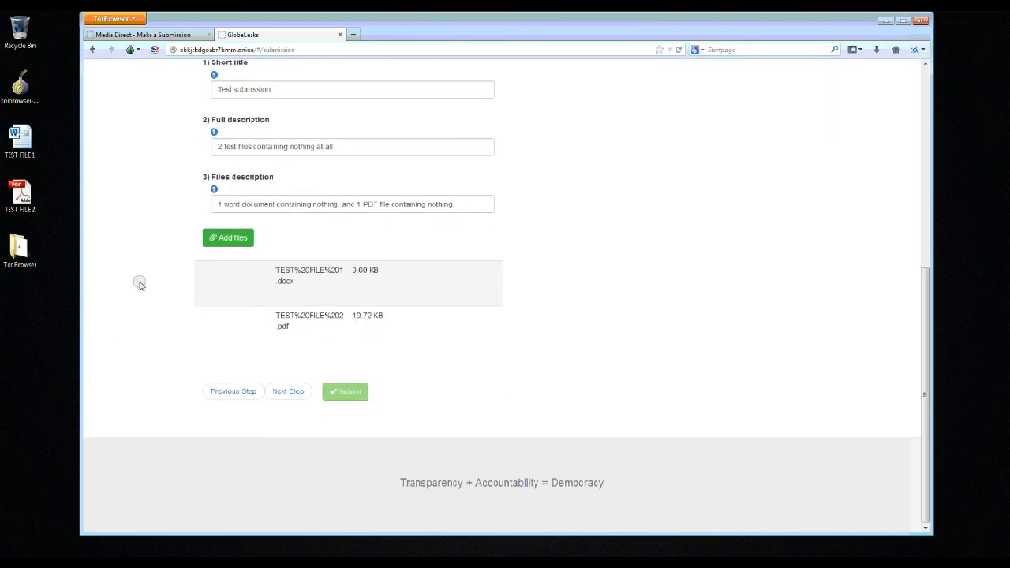
{"action": "scroll", "coordinate": [126, 302], "scroll_direction": "up", "scroll_amount": 4}
{"action": "scroll", "coordinate": [127, 302], "scroll_direction": "down", "scroll_amount": 4}
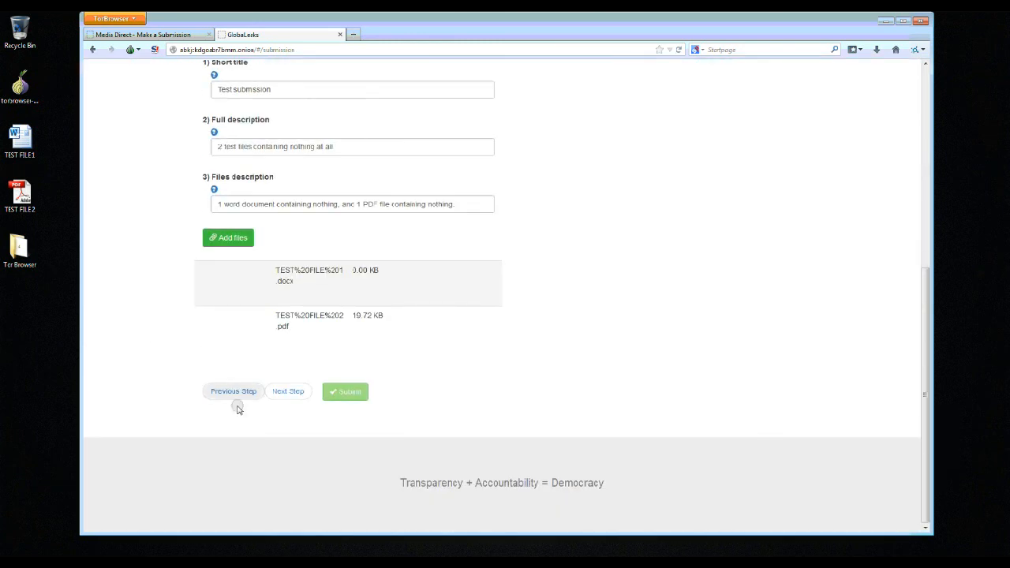
{"action": "left_click", "coordinate": [288, 392]}
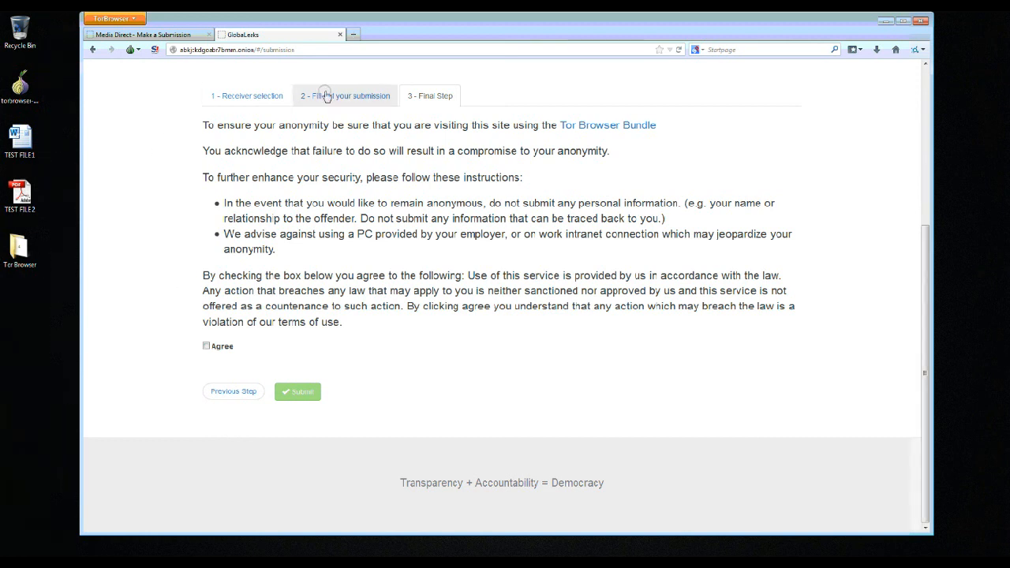
- Agree to the terms of use and submit the submission
{"action": "right_click", "coordinate": [478, 376]}
{"action": "left_click", "coordinate": [433, 377]}
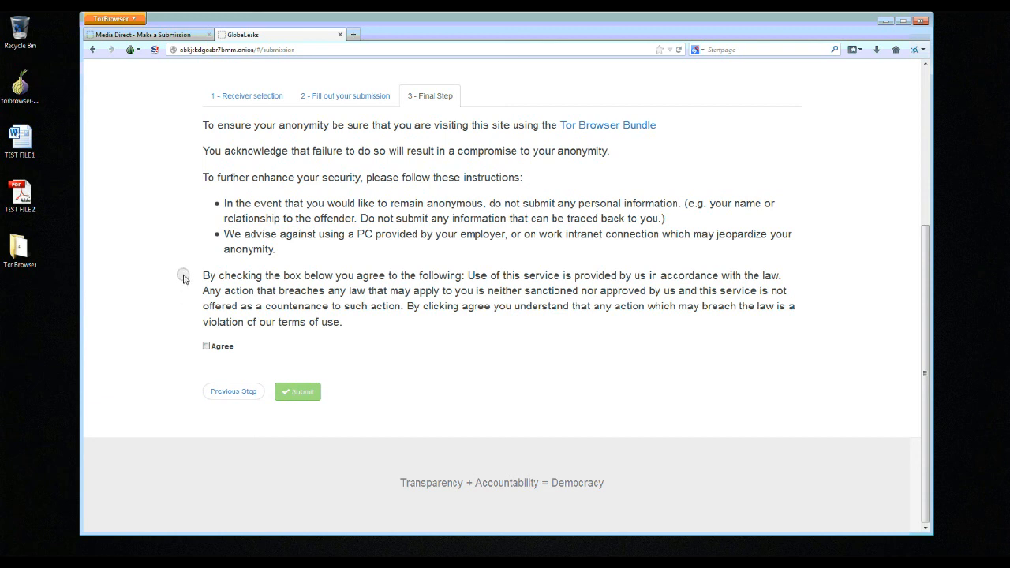
{"action": "left_click", "coordinate": [206, 346]}
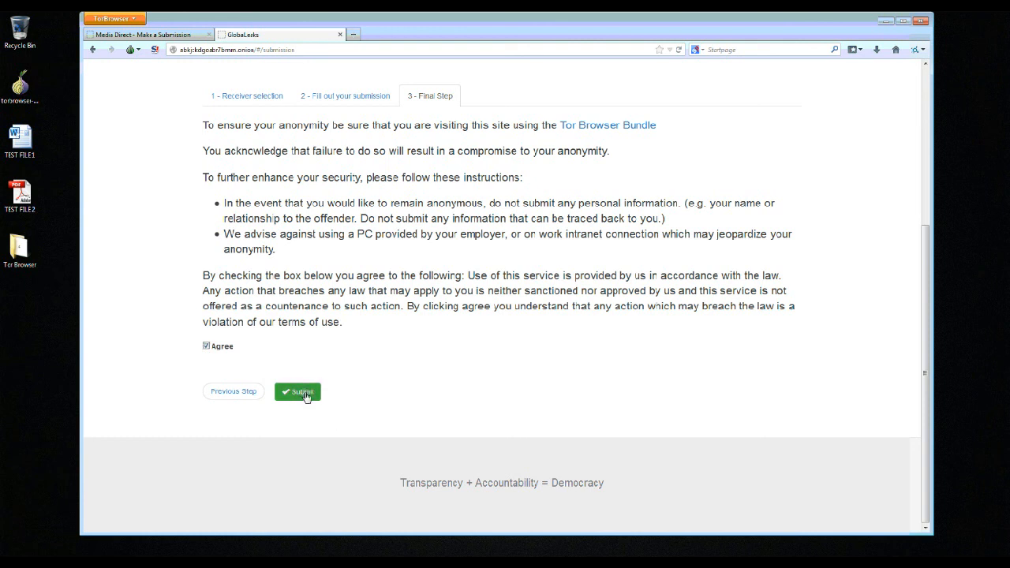
{"action": "left_click", "coordinate": [303, 393]}
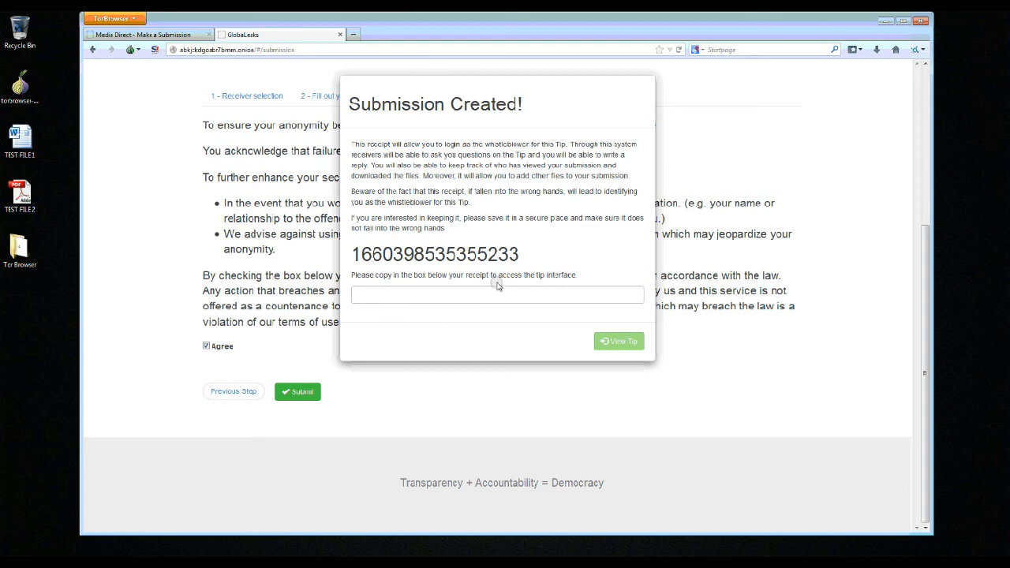
- Copy the receipt number of the created submission into the receipt field and view the tip
{"action": "left_click_drag", "start_coordinate": [520, 256], "coordinate": [354, 254]}
{"action": "key", "text": "ctrl+c"}
{"action": "right_click", "coordinate": [375, 253]}
{"action": "left_click", "coordinate": [385, 262]}
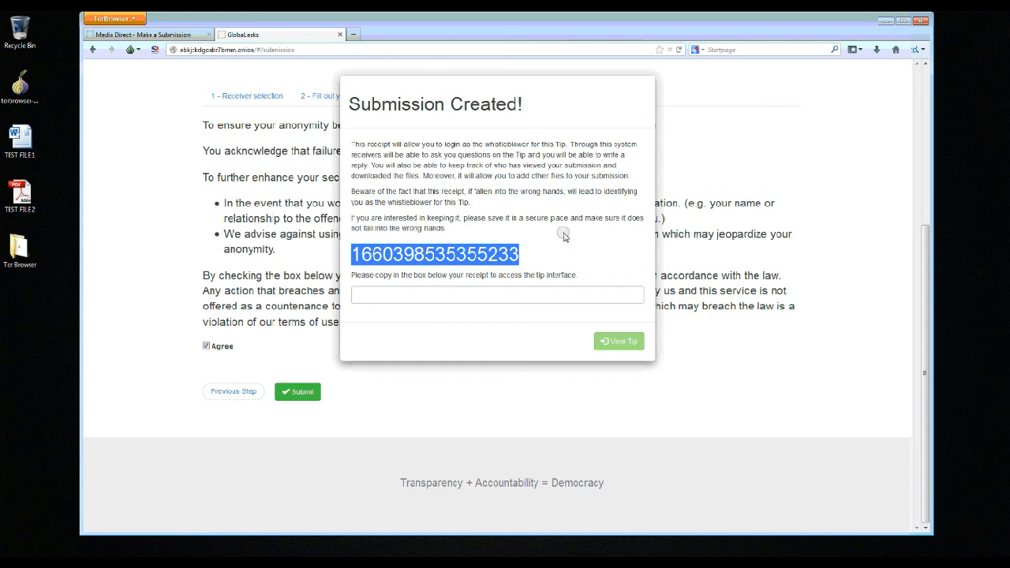
{"action": "left_click", "coordinate": [407, 294]}
{"action": "key", "text": "ctrl+v"}
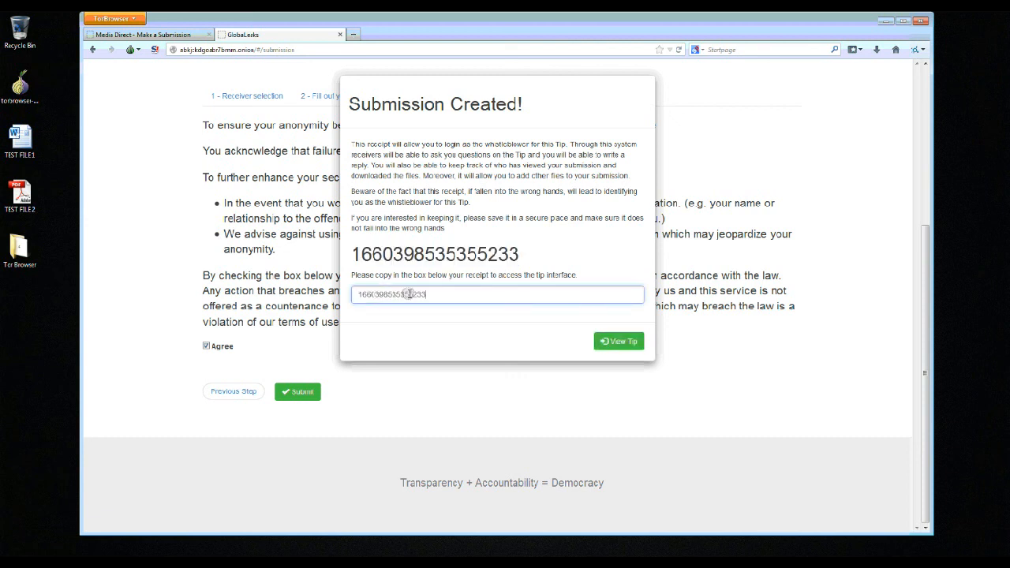
{"action": "left_click", "coordinate": [618, 348]}
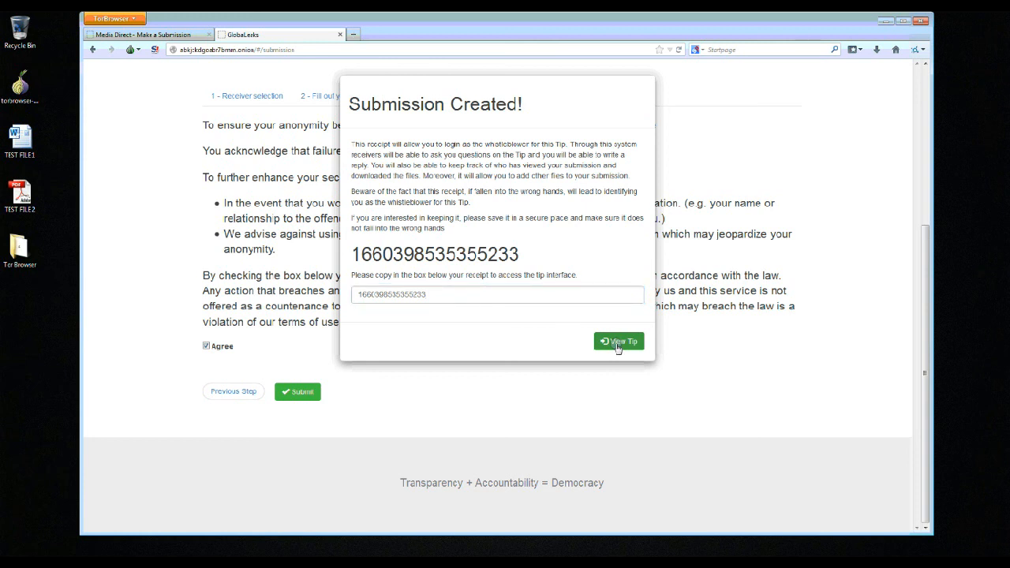
{"action": "left_click", "coordinate": [618, 342]}
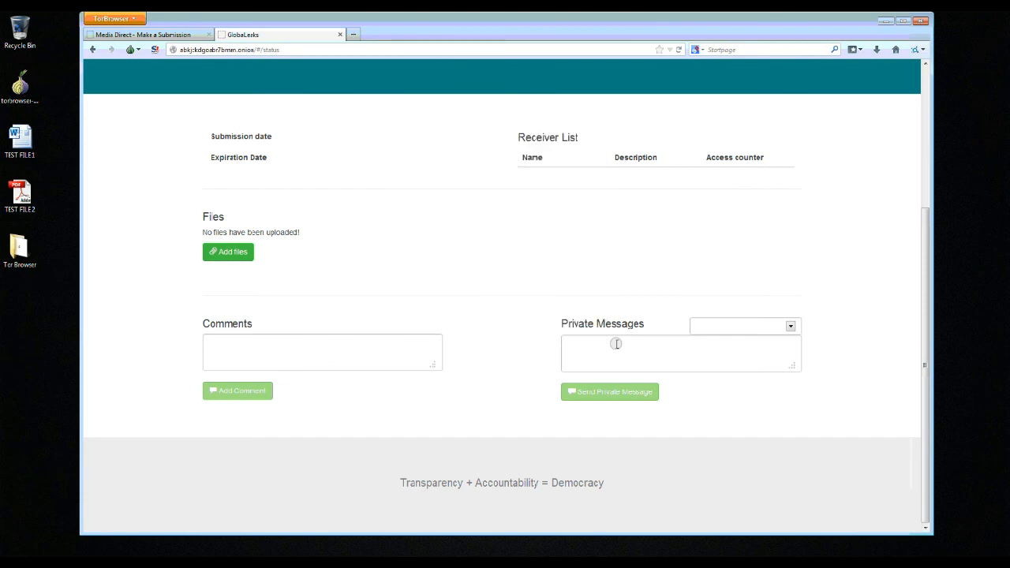
- Examine the Tip Status Page for the submission and expiration dates, entered descriptions, receiver list and uploaded files
{"action": "scroll", "coordinate": [160, 240], "scroll_direction": "up", "scroll_amount": 3}
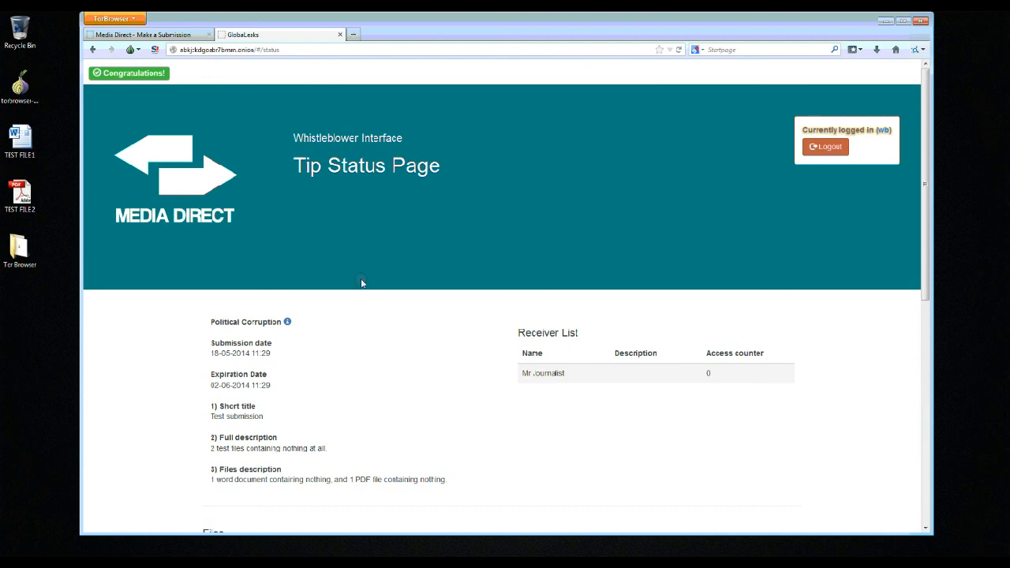
{"action": "scroll", "coordinate": [361, 282], "scroll_direction": "down", "scroll_amount": 4}
{"action": "left_click_drag", "start_coordinate": [204, 158], "coordinate": [297, 175]}
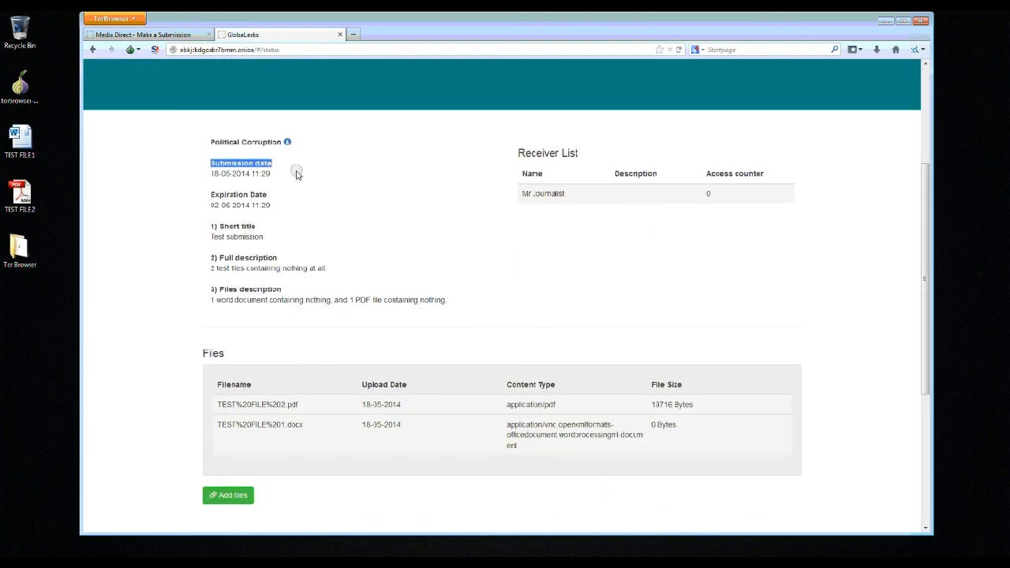
{"action": "left_click", "coordinate": [297, 174]}
{"action": "left_click_drag", "start_coordinate": [207, 197], "coordinate": [314, 196]}
{"action": "left_click", "coordinate": [314, 197]}
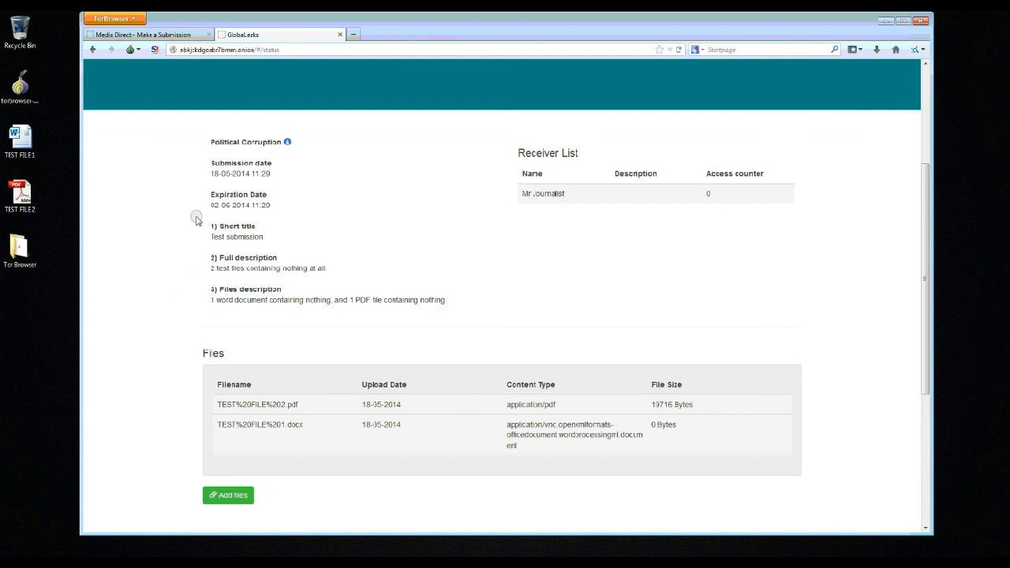
{"action": "left_click_drag", "start_coordinate": [208, 139], "coordinate": [475, 301]}
{"action": "left_click", "coordinate": [472, 288]}
{"action": "scroll", "coordinate": [142, 308], "scroll_direction": "down", "scroll_amount": 3}
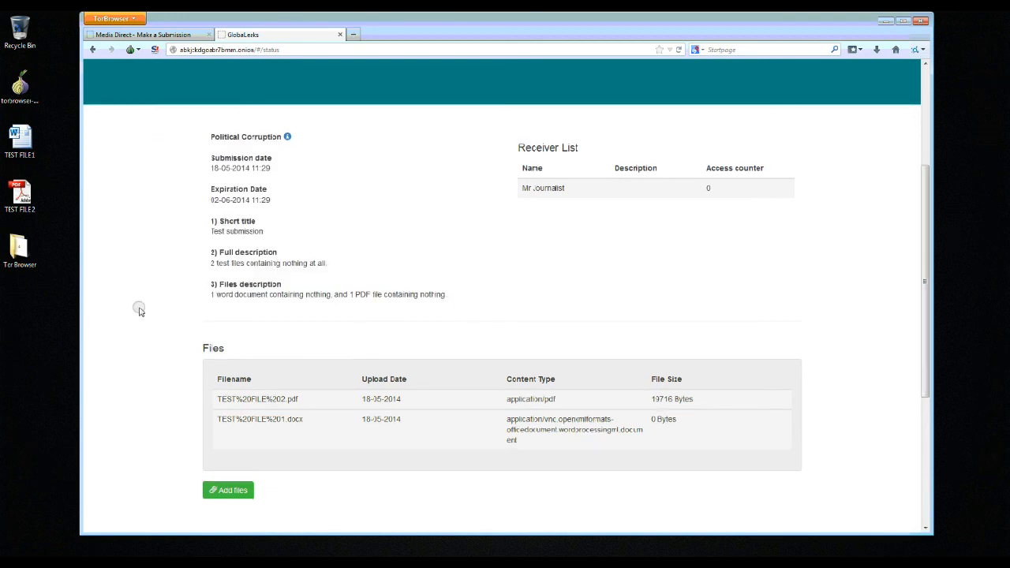
{"action": "scroll", "coordinate": [139, 308], "scroll_direction": "up", "scroll_amount": 1}
{"action": "scroll", "coordinate": [140, 308], "scroll_direction": "down", "scroll_amount": 2}
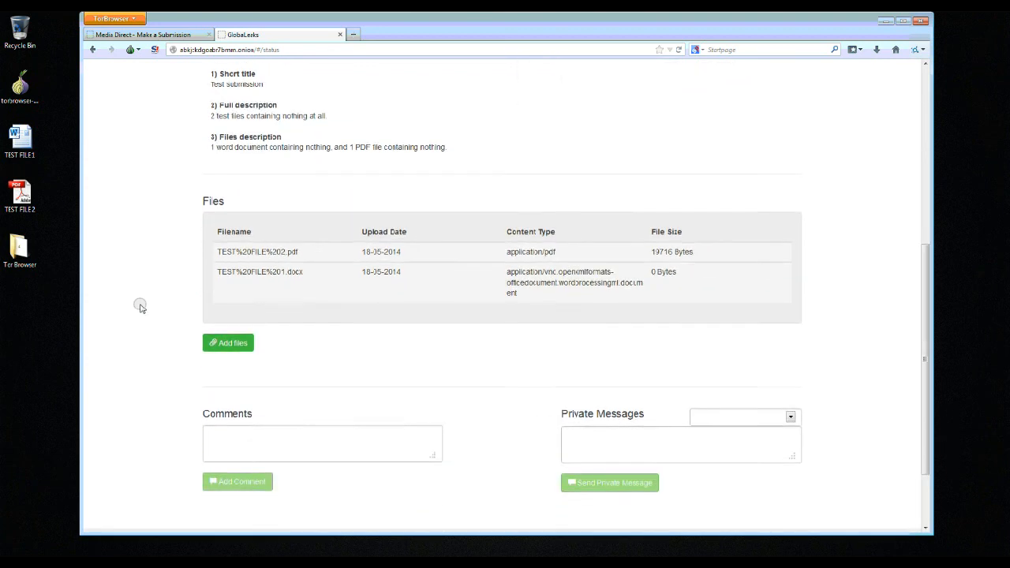
- Add the comment "Forgot to add, there is not dice." to the tip
{"action": "scroll", "coordinate": [142, 307], "scroll_direction": "down", "scroll_amount": 2}
{"action": "left_click", "coordinate": [263, 355]}
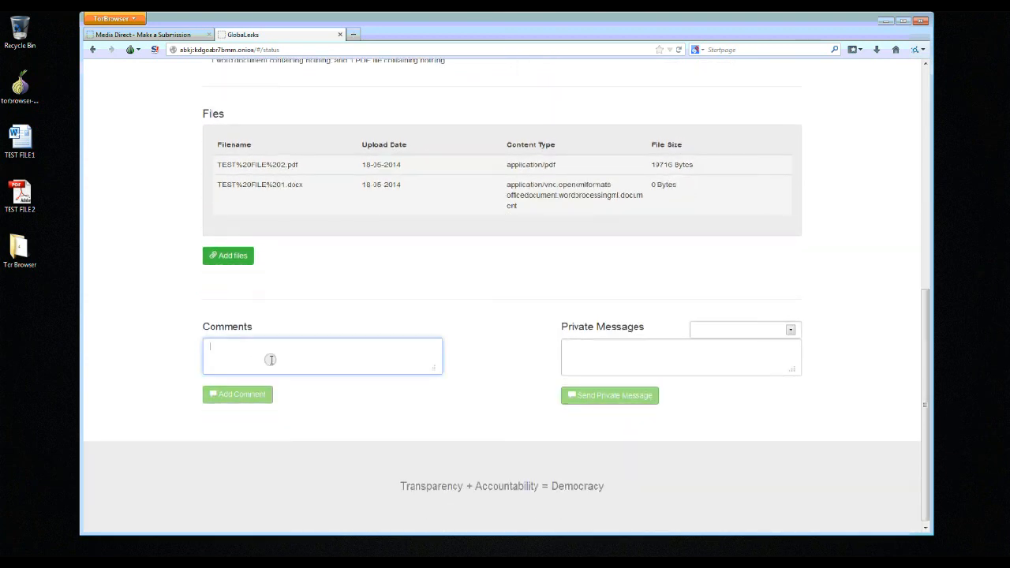
{"action": "type", "text": "Forgot to"}
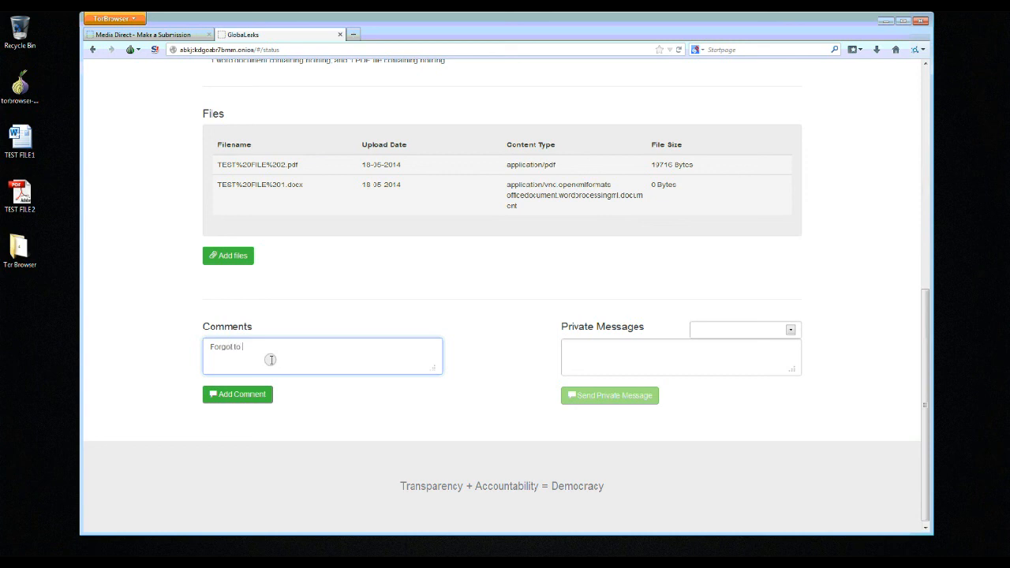
{"action": "type", "text": " add. there is not dice"}
{"action": "left_click", "coordinate": [226, 393]}
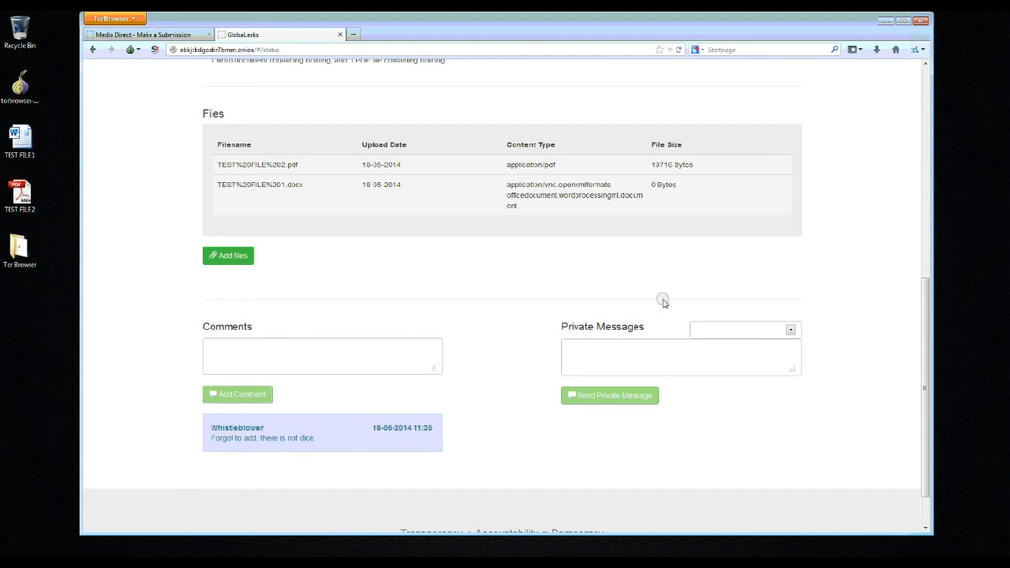
- Send Mr Journalist the private message "Hey Mate, just letting you know, thanks for the apples."
{"action": "left_click", "coordinate": [724, 329]}
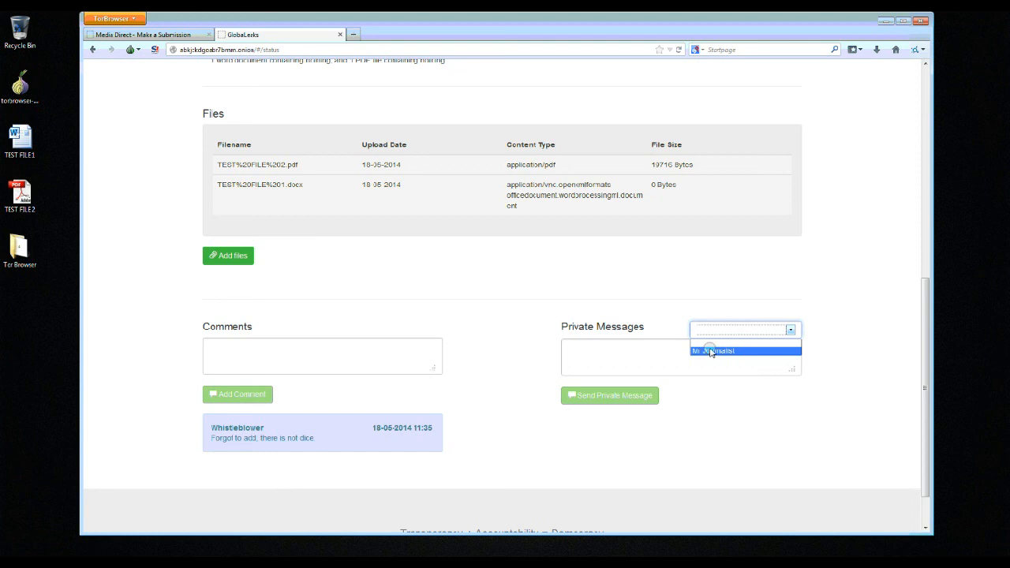
{"action": "left_click", "coordinate": [711, 351]}
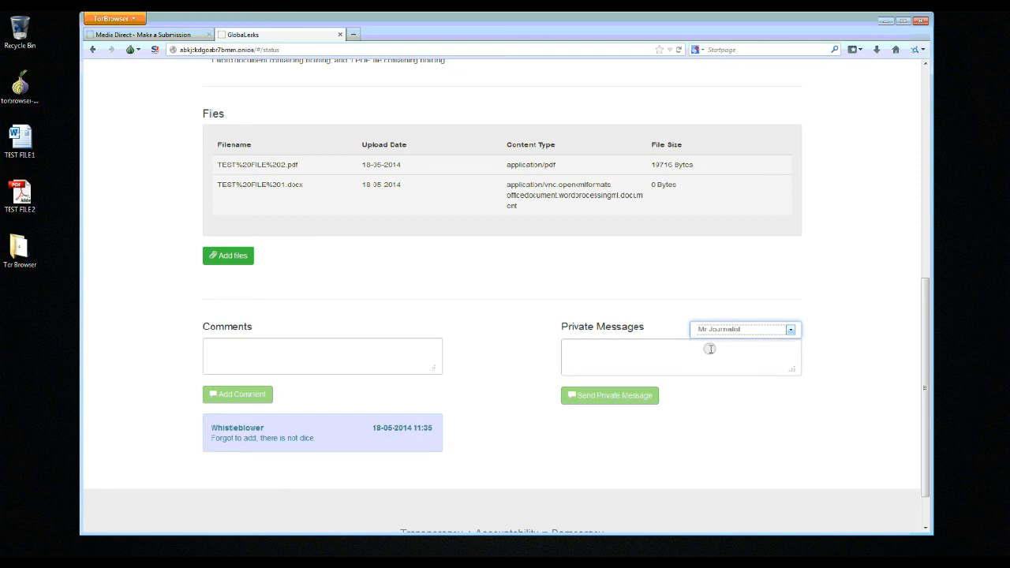
{"action": "left_click", "coordinate": [710, 349]}
{"action": "type", "text": "He"}
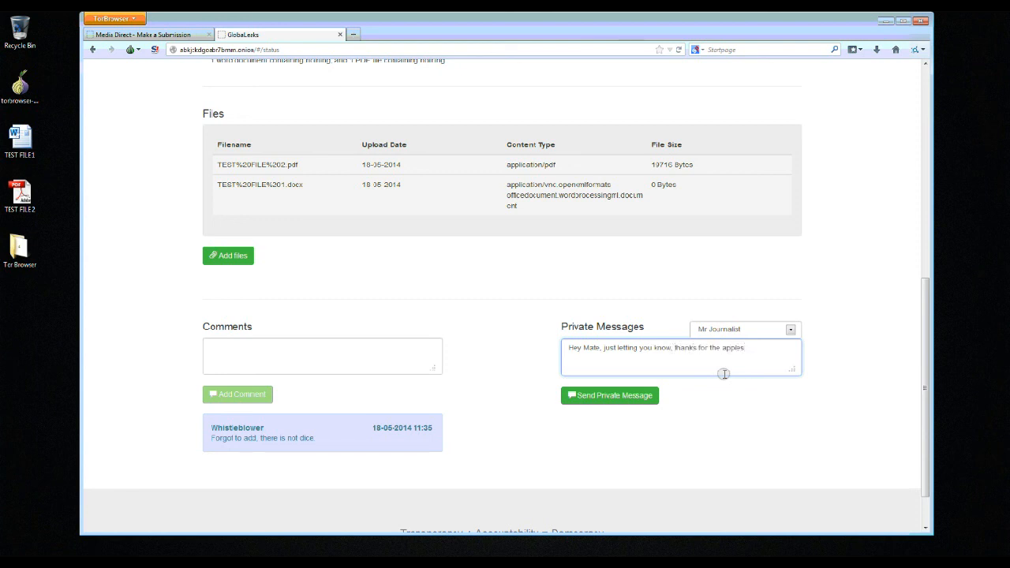
{"action": "left_click", "coordinate": [602, 396]}
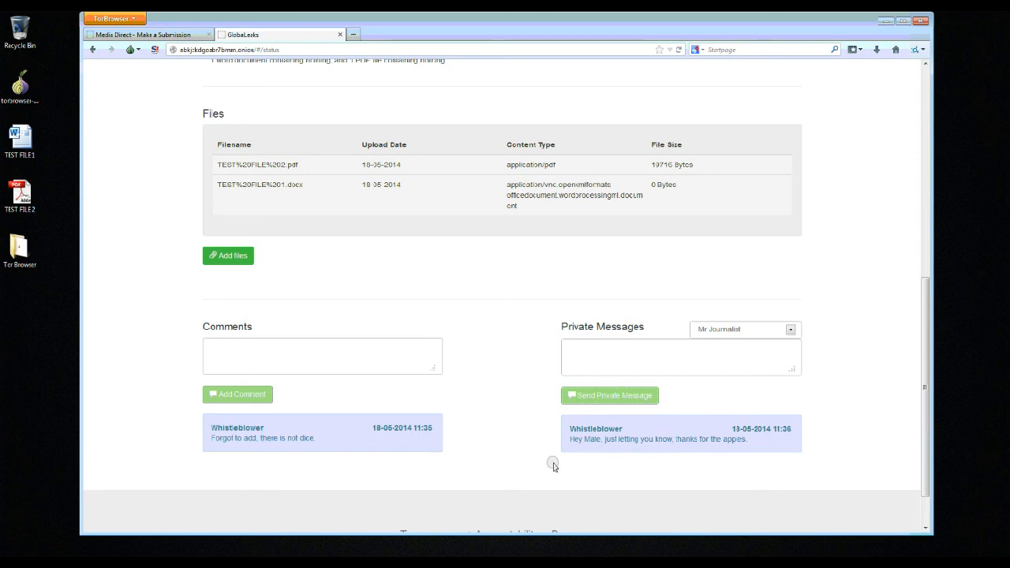
- Review the sent private message, the message recipient list and the submission details on the Tip Status Page
{"action": "scroll", "coordinate": [500, 460], "scroll_direction": "down", "scroll_amount": 2}
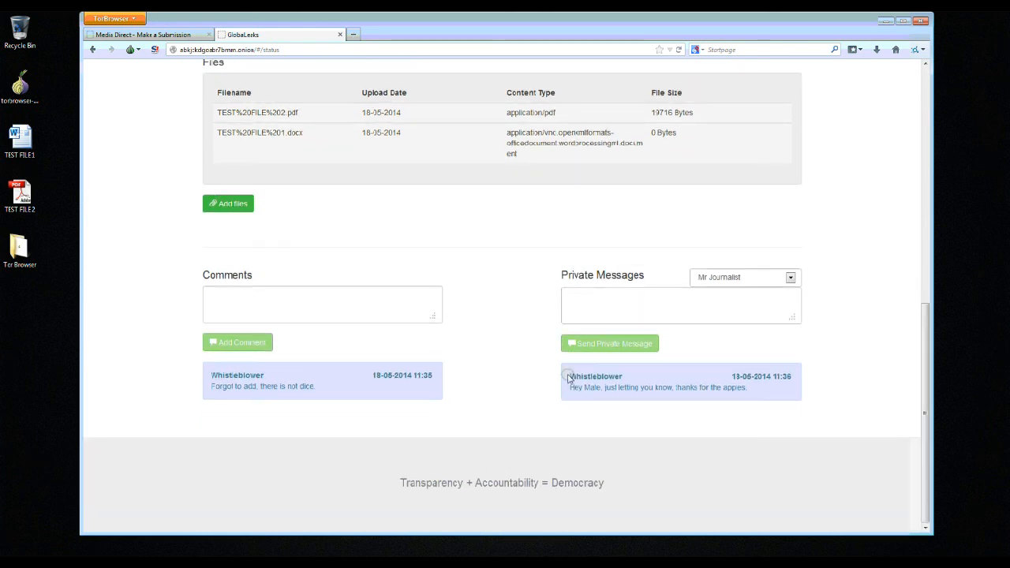
{"action": "left_click_drag", "start_coordinate": [568, 379], "coordinate": [636, 380]}
{"action": "left_click", "coordinate": [605, 404]}
{"action": "left_click", "coordinate": [723, 277]}
{"action": "left_click", "coordinate": [721, 289]}
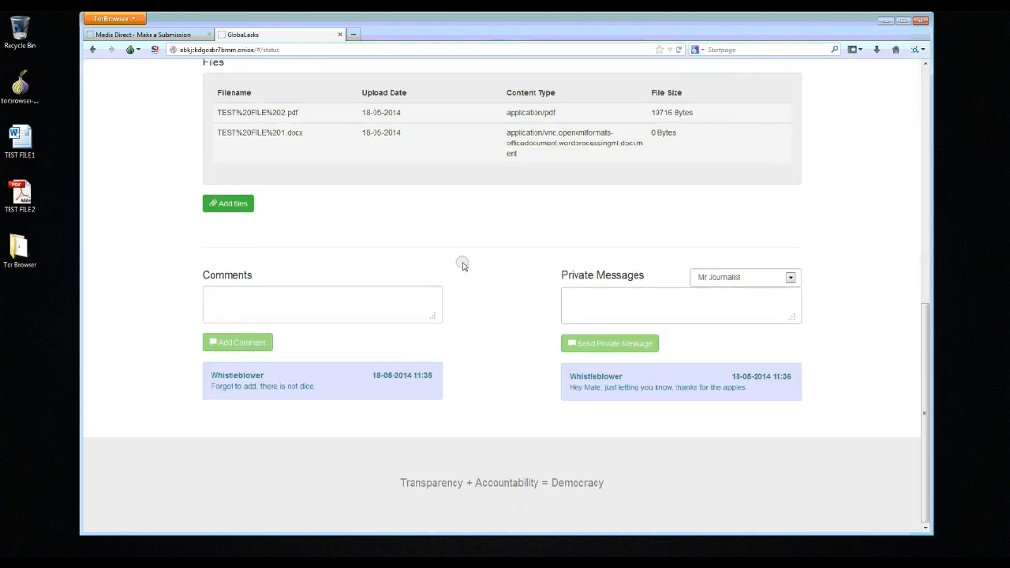
{"action": "scroll", "coordinate": [434, 264], "scroll_direction": "up", "scroll_amount": 5}
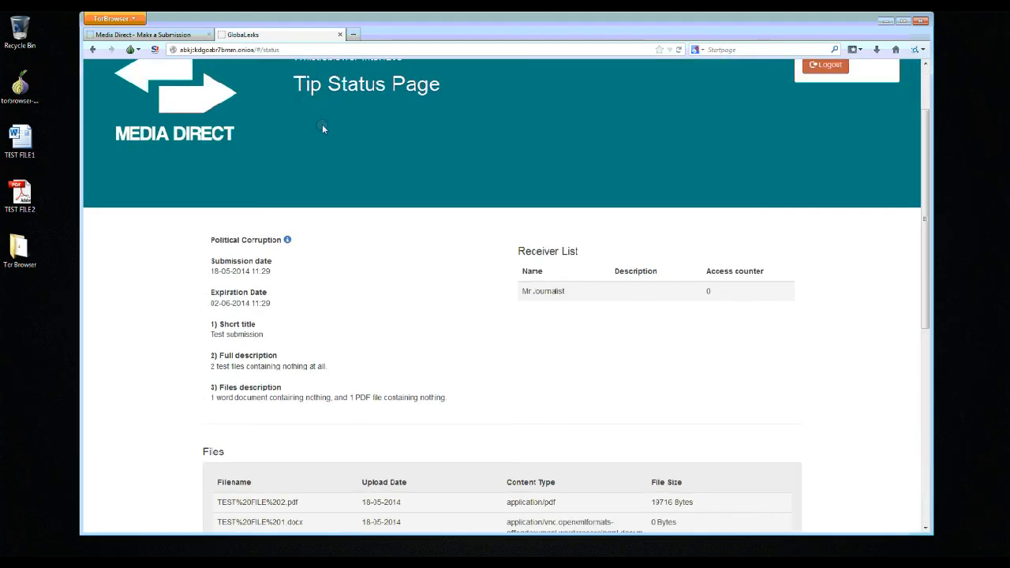
{"action": "scroll", "coordinate": [520, 355], "scroll_direction": "down", "scroll_amount": 5}
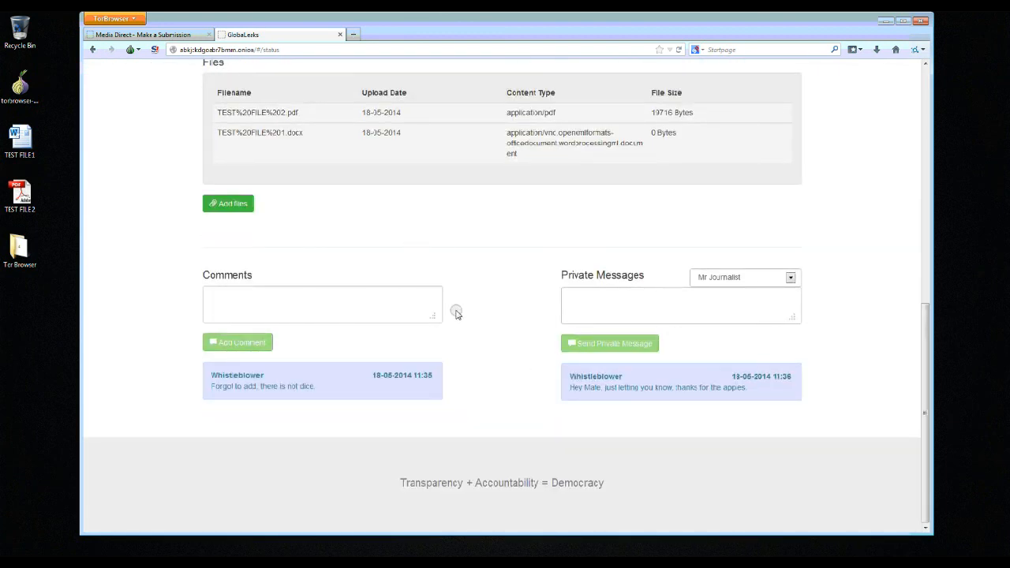
- Log out of the whistleblower interface
{"action": "scroll", "coordinate": [669, 341], "scroll_direction": "up", "scroll_amount": 5}
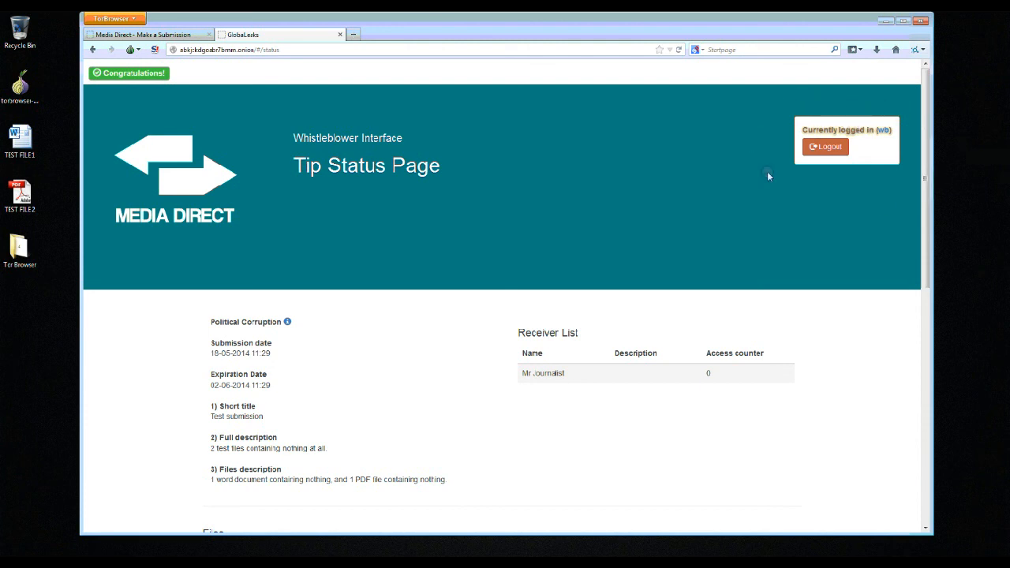
{"action": "left_click", "coordinate": [826, 147]}
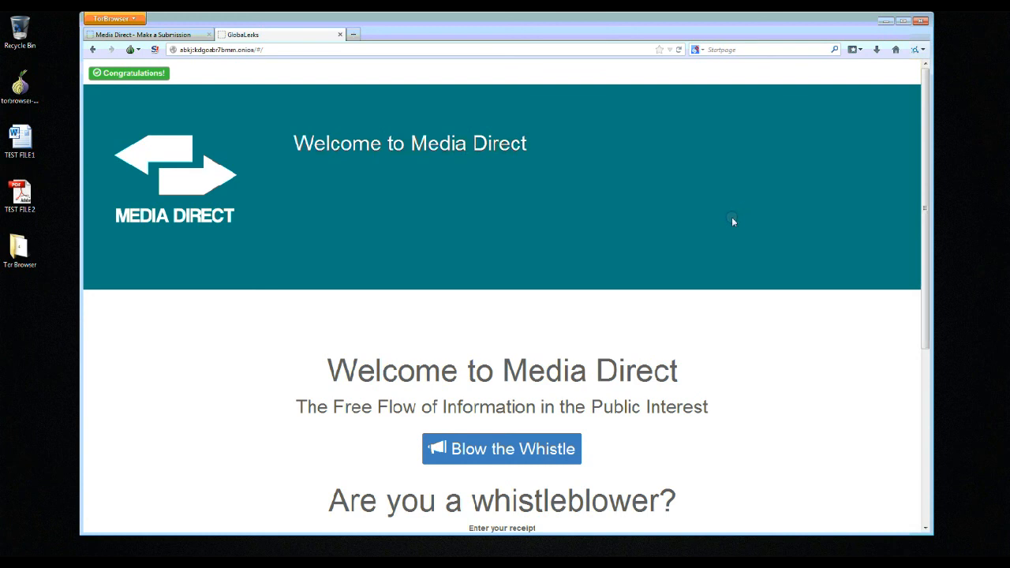
- Reopen the submitted tip by entering the whistleblower receipt number on the Media Direct home page
{"action": "scroll", "coordinate": [732, 220], "scroll_direction": "down", "scroll_amount": 5}
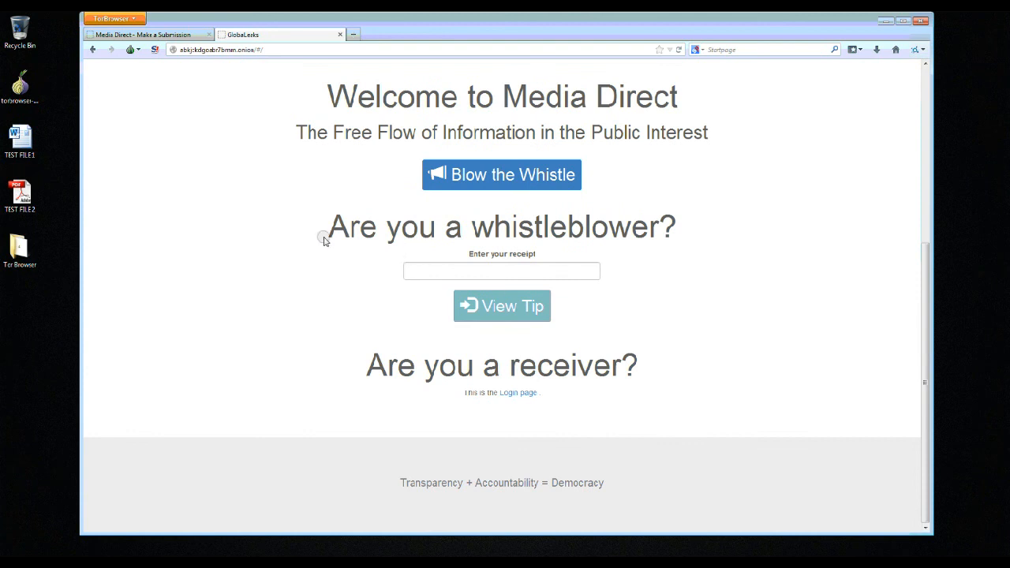
{"action": "left_click", "coordinate": [537, 270]}
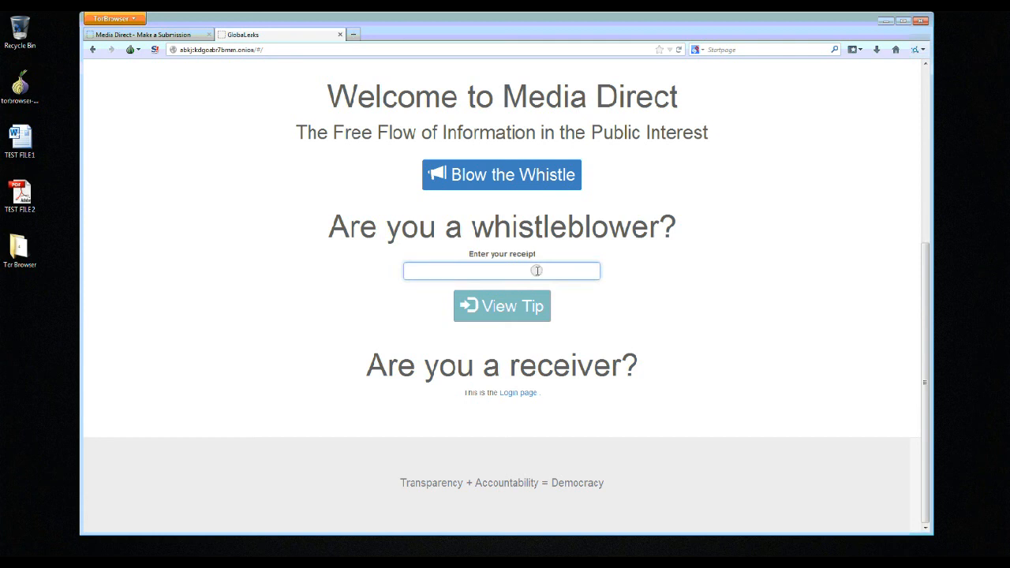
{"action": "key", "text": "ctrl+v"}
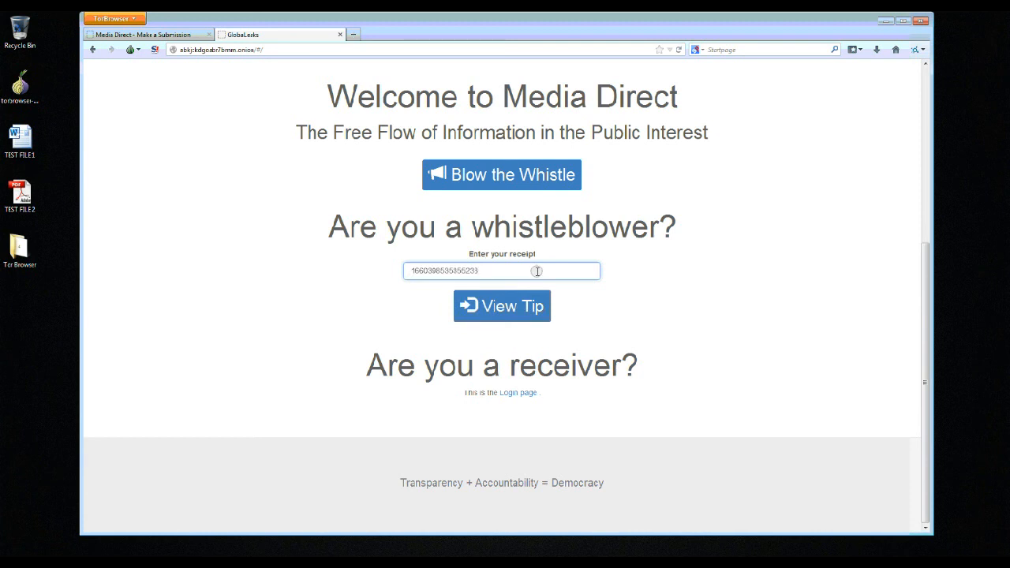
{"action": "left_click", "coordinate": [498, 312]}
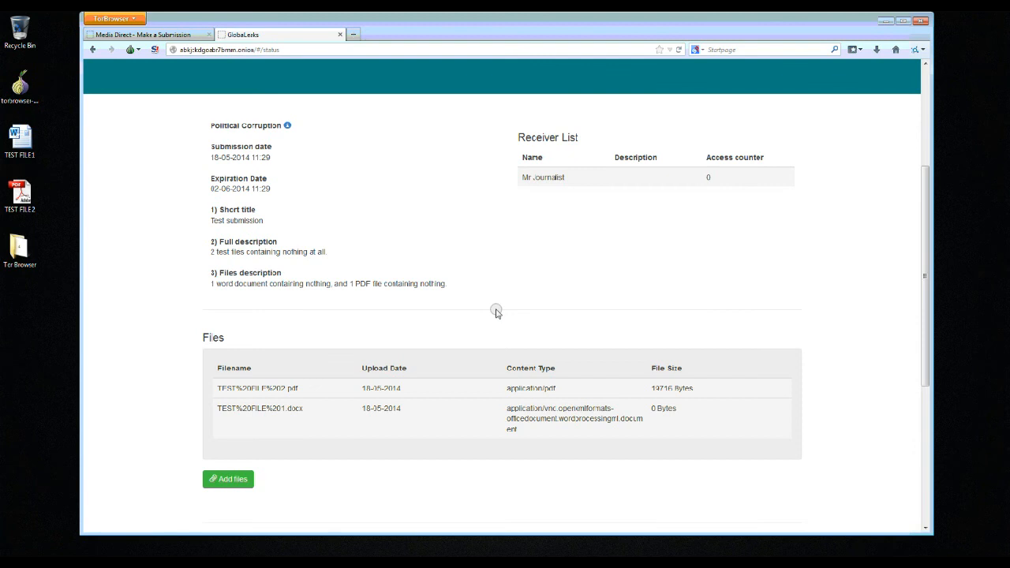
- Review the tip's files and comments, and display the private messages for the recipient Mr Journalist
{"action": "scroll", "coordinate": [495, 312], "scroll_direction": "down", "scroll_amount": 4}
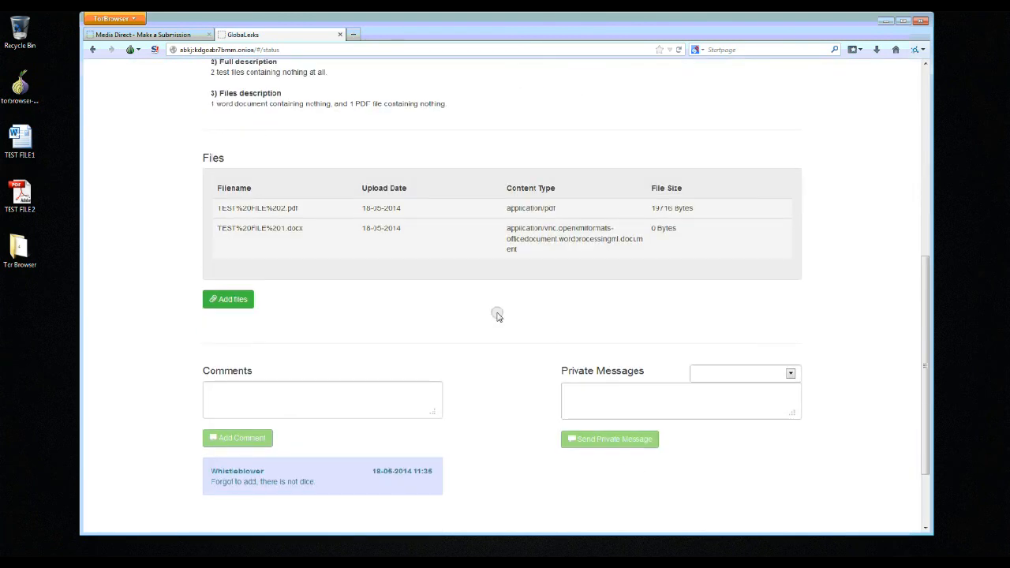
{"action": "scroll", "coordinate": [496, 314], "scroll_direction": "down", "scroll_amount": 2}
{"action": "scroll", "coordinate": [496, 314], "scroll_direction": "up", "scroll_amount": 3}
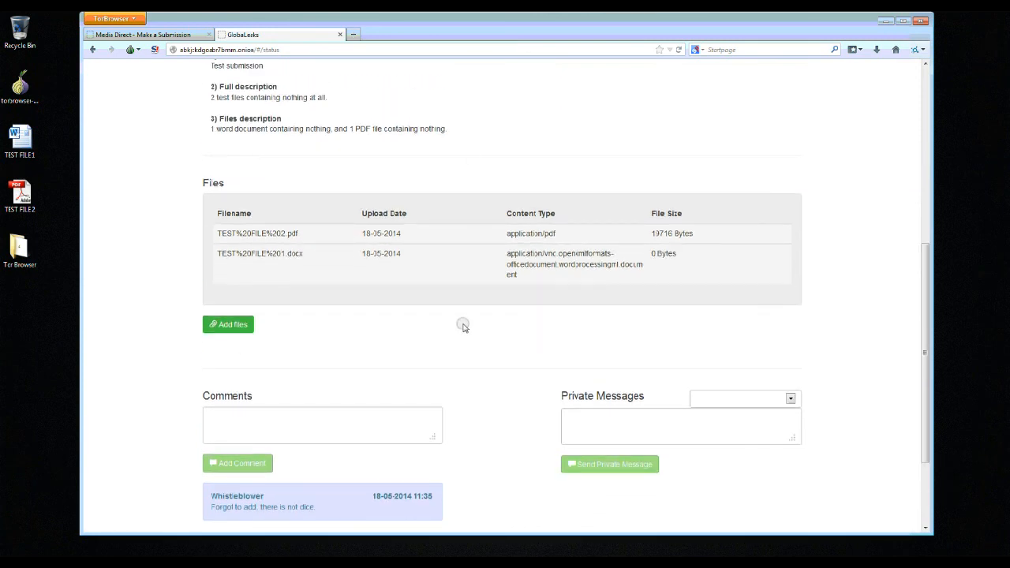
{"action": "scroll", "coordinate": [464, 329], "scroll_direction": "down", "scroll_amount": 2}
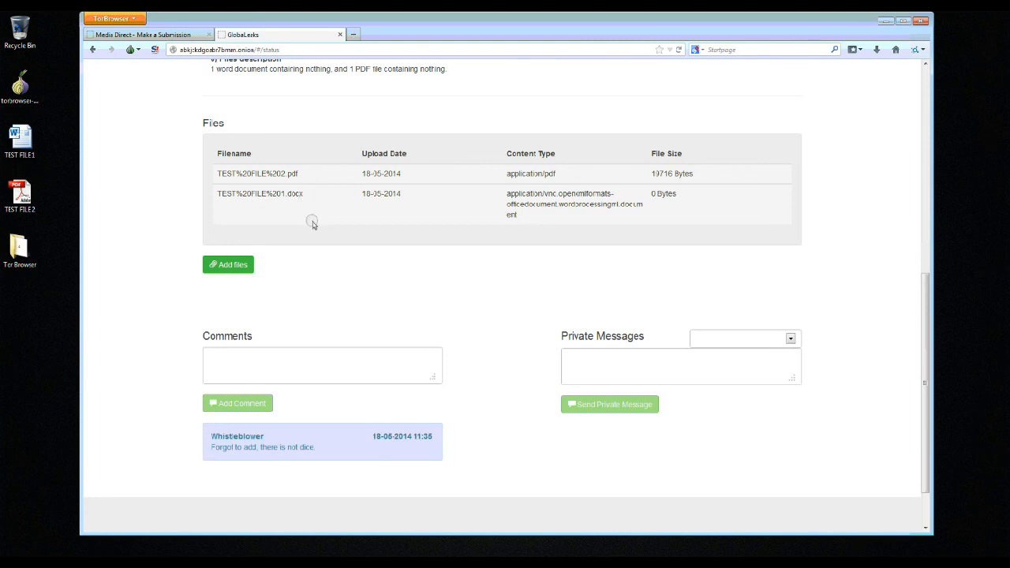
{"action": "left_click", "coordinate": [765, 337]}
{"action": "left_click", "coordinate": [745, 357]}
{"action": "scroll", "coordinate": [523, 318], "scroll_direction": "down", "scroll_amount": 2}
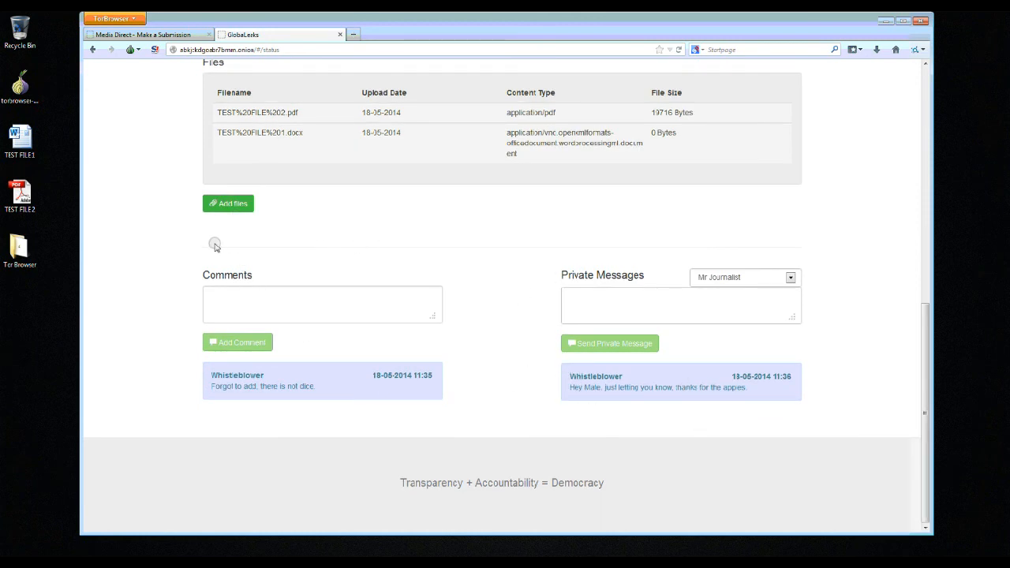
- Add the PDF TEST FILE 2 from the Desktop to the tip's files and look over the status page
{"action": "left_click", "coordinate": [239, 204]}
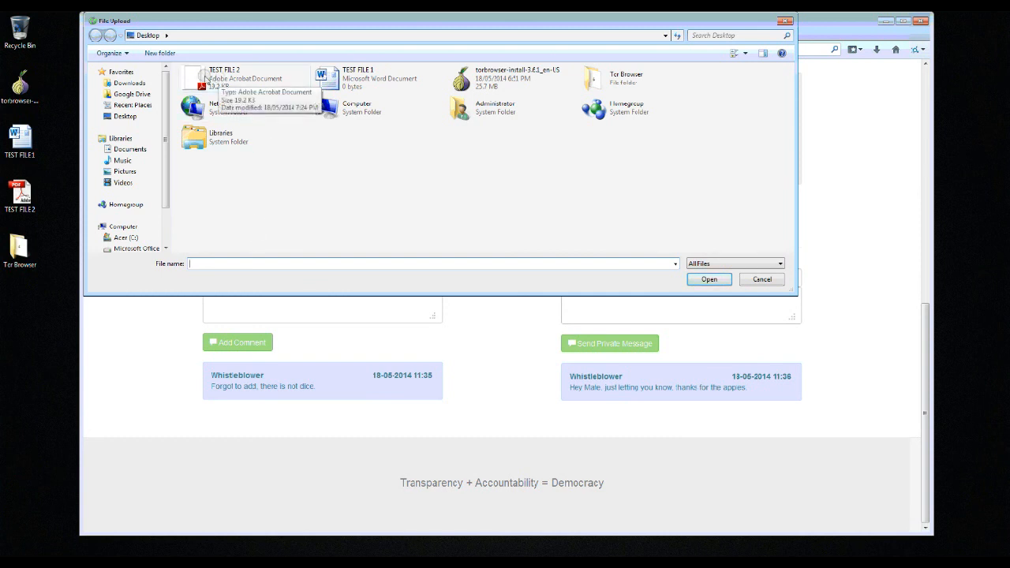
{"action": "left_click", "coordinate": [201, 75]}
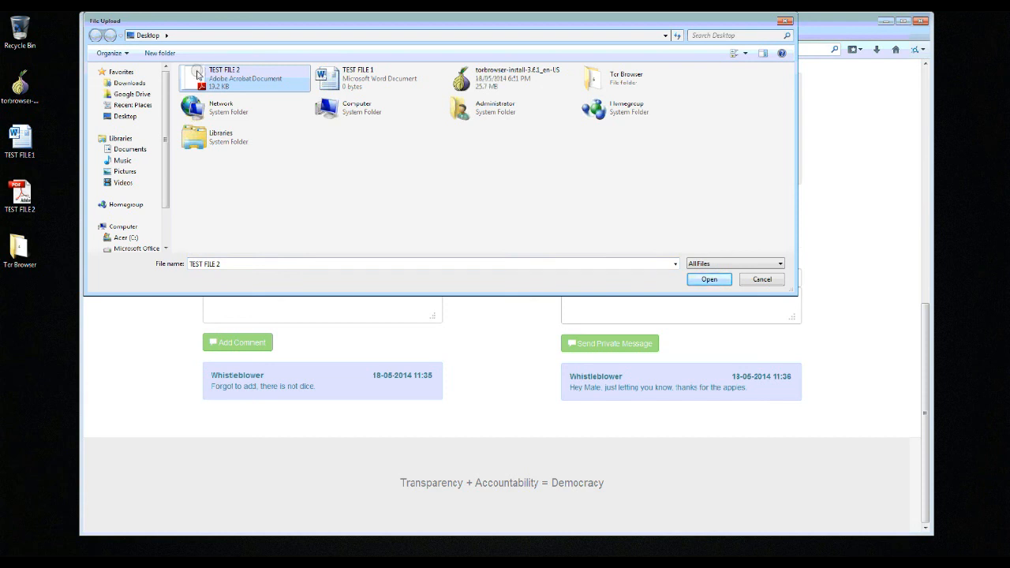
{"action": "double_click", "coordinate": [198, 75]}
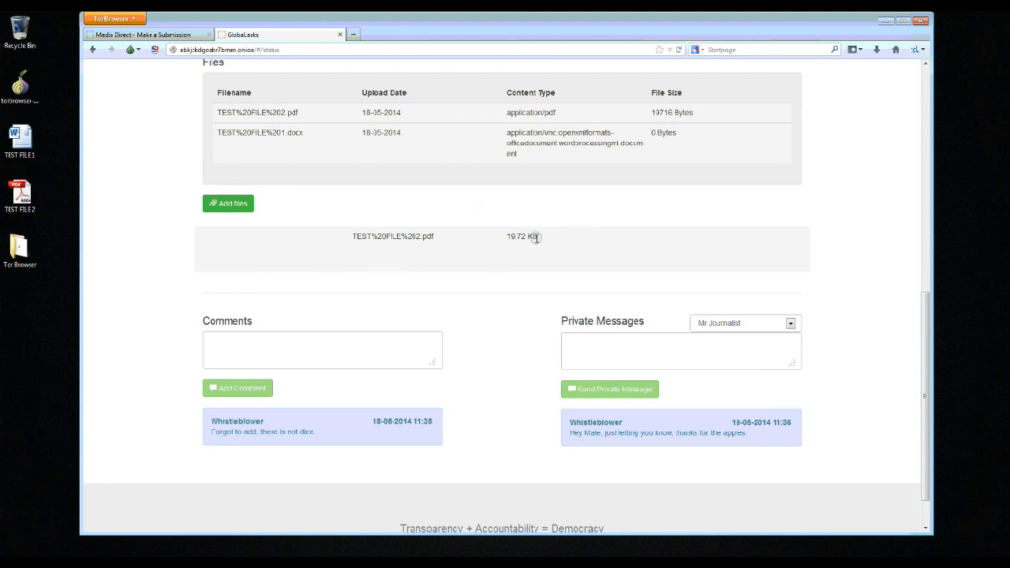
{"action": "scroll", "coordinate": [437, 279], "scroll_direction": "up", "scroll_amount": 10}
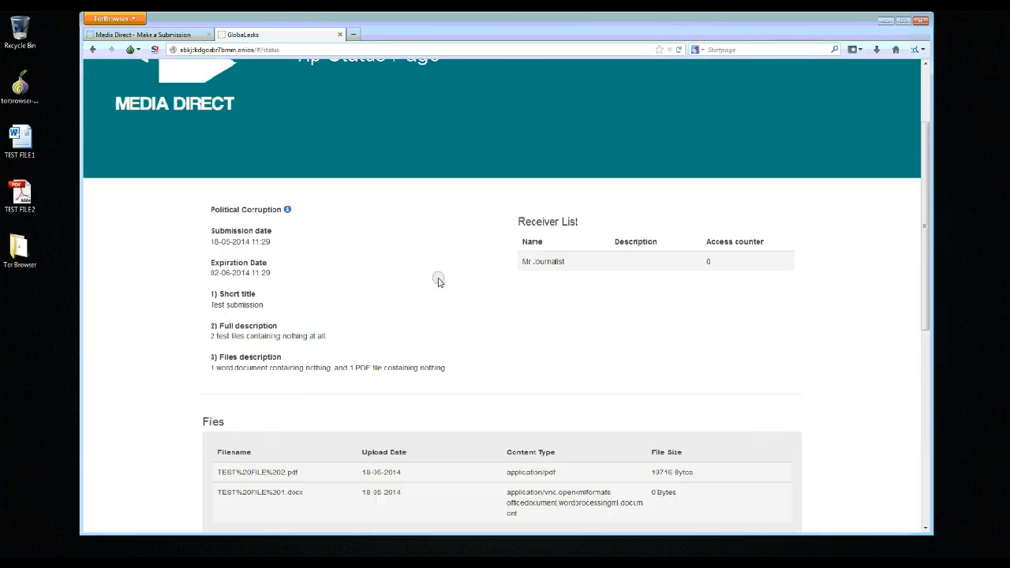
{"action": "scroll", "coordinate": [437, 279], "scroll_direction": "down", "scroll_amount": 7}
{"action": "scroll", "coordinate": [437, 279], "scroll_direction": "down", "scroll_amount": 5}
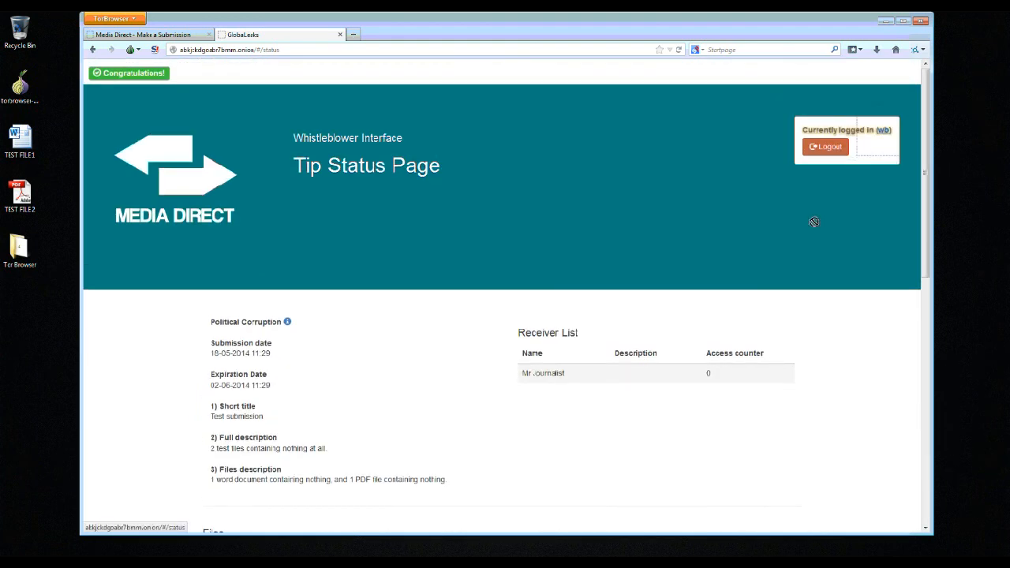
- Log out of the whistleblower interface and reopen the tip with the receipt number
{"action": "left_click", "coordinate": [824, 149]}
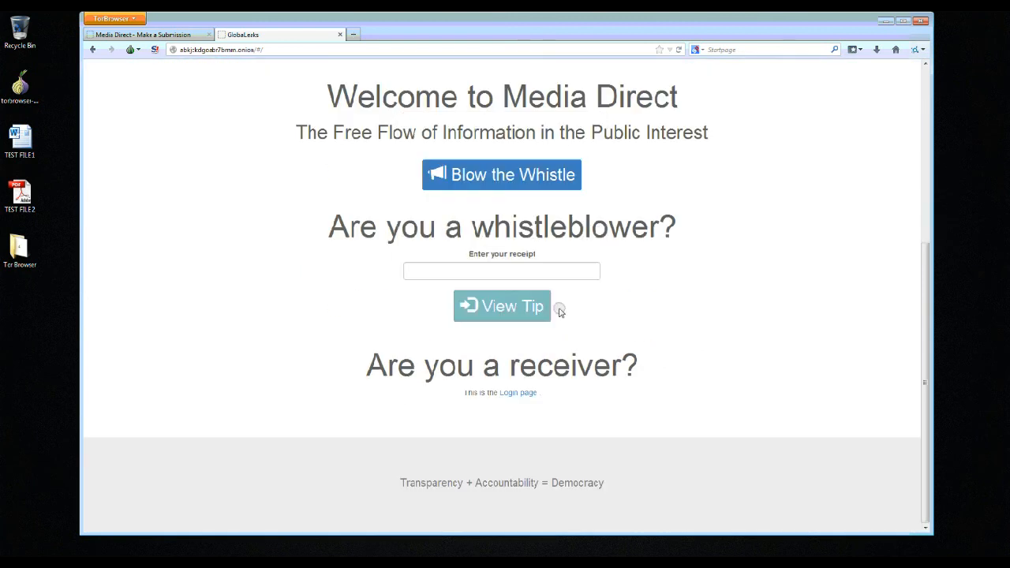
{"action": "left_click", "coordinate": [484, 272]}
{"action": "key", "text": "ctrl+v"}
{"action": "left_click", "coordinate": [510, 314]}
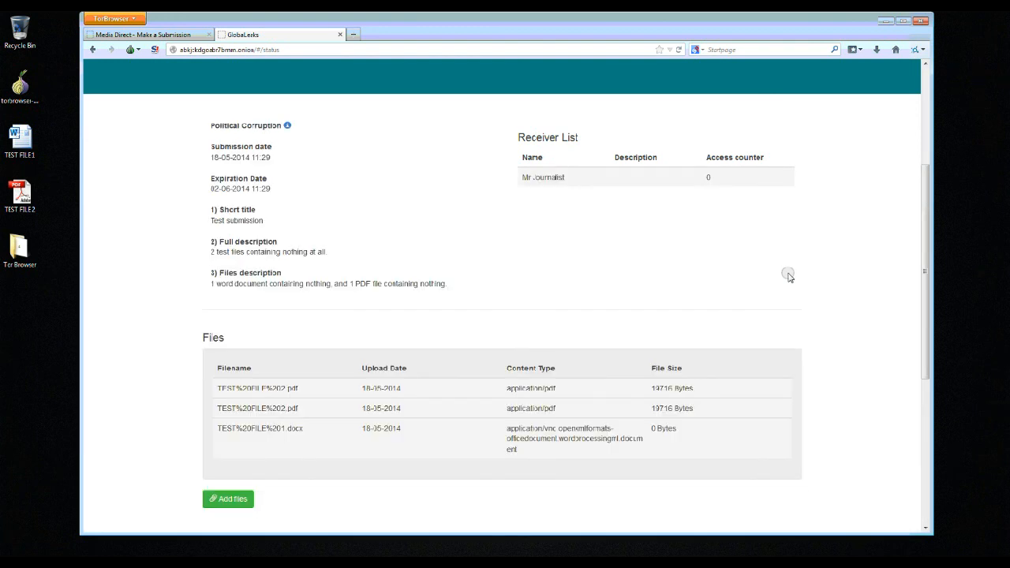
- Check the tip's updated file list and the rest of the Tip Status Page
{"action": "scroll", "coordinate": [788, 275], "scroll_direction": "down", "scroll_amount": 5}
{"action": "scroll", "coordinate": [789, 331], "scroll_direction": "up", "scroll_amount": 7}
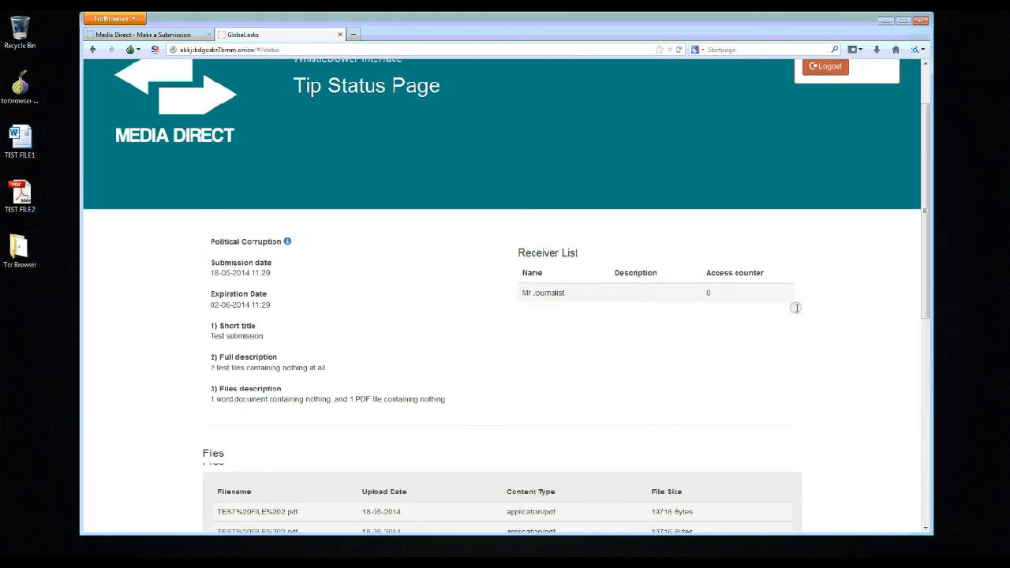
{"action": "scroll", "coordinate": [796, 307], "scroll_direction": "down", "scroll_amount": 3}
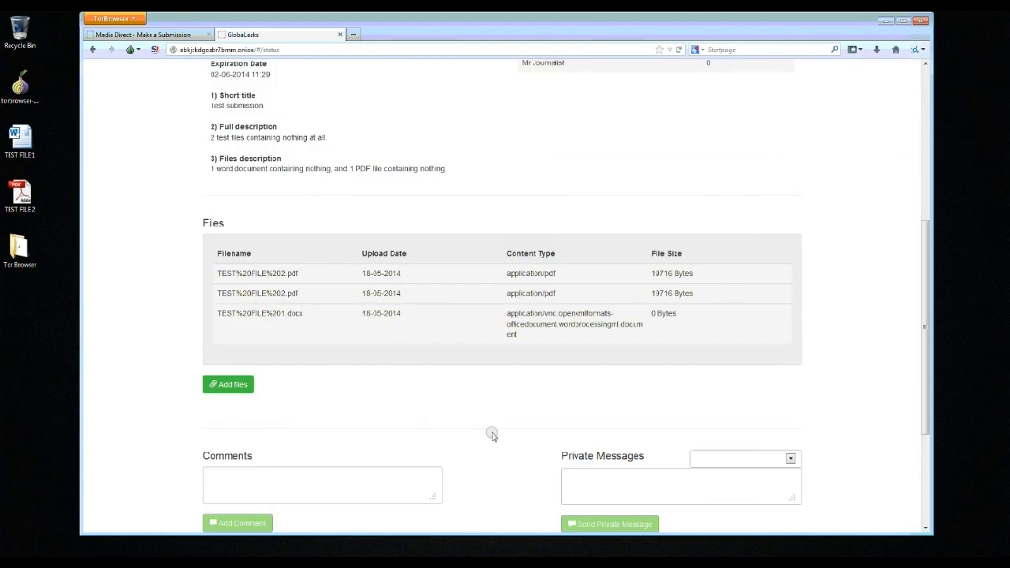
{"action": "scroll", "coordinate": [345, 395], "scroll_direction": "down", "scroll_amount": 3}
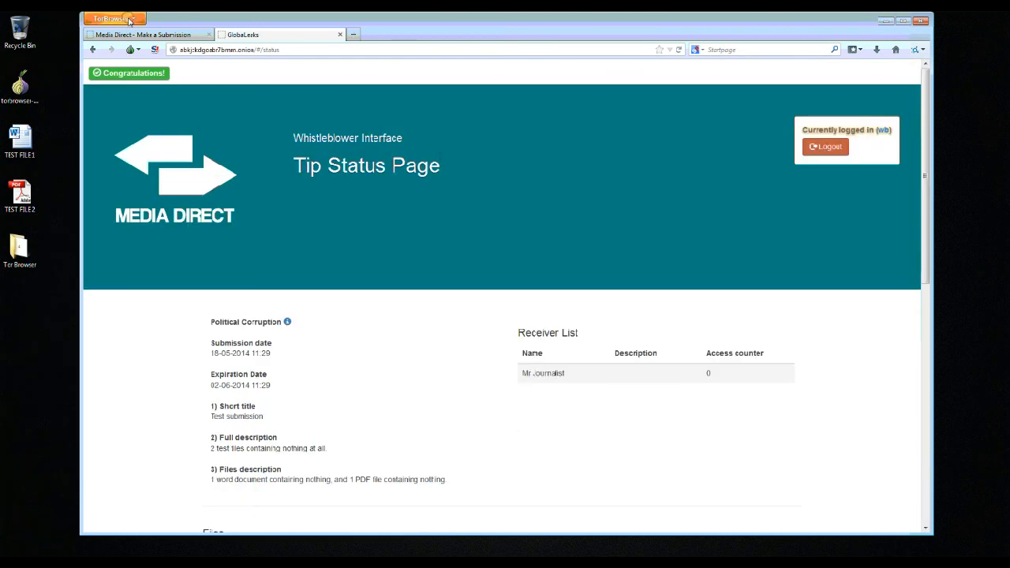
{"action": "left_click", "coordinate": [885, 21]}
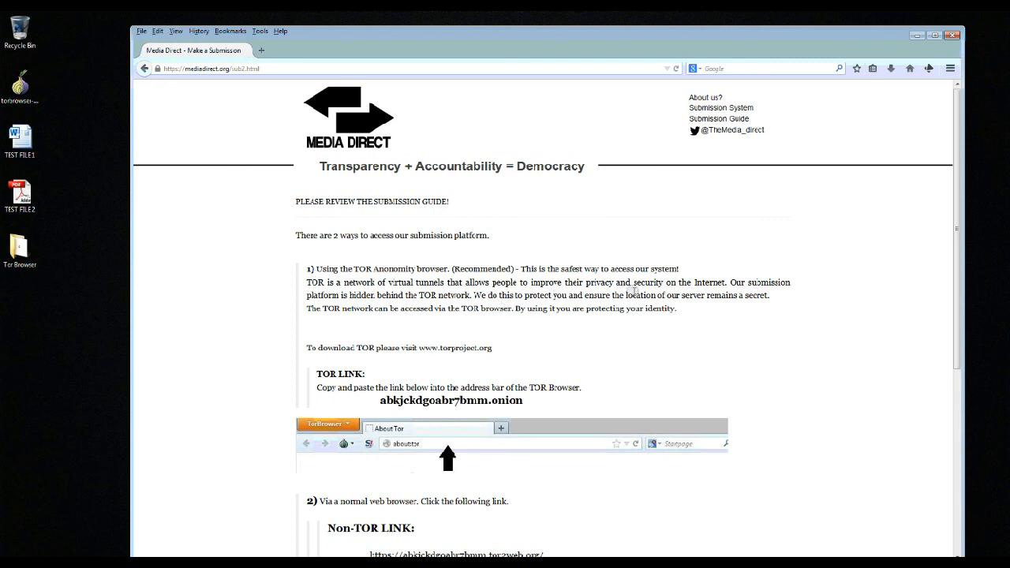
{"action": "scroll", "coordinate": [707, 331], "scroll_direction": "down", "scroll_amount": 4}
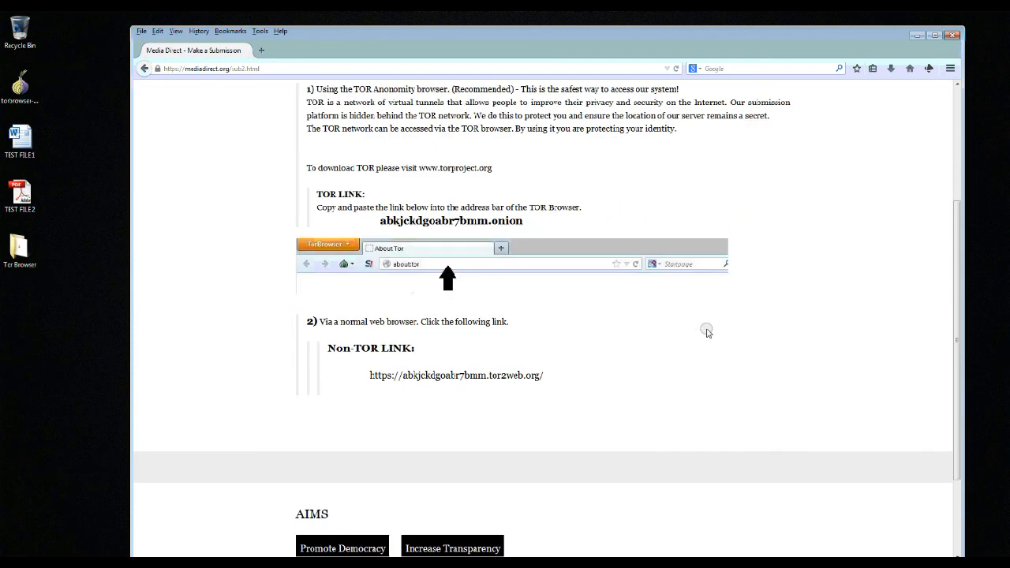
{"action": "left_click", "coordinate": [440, 376]}
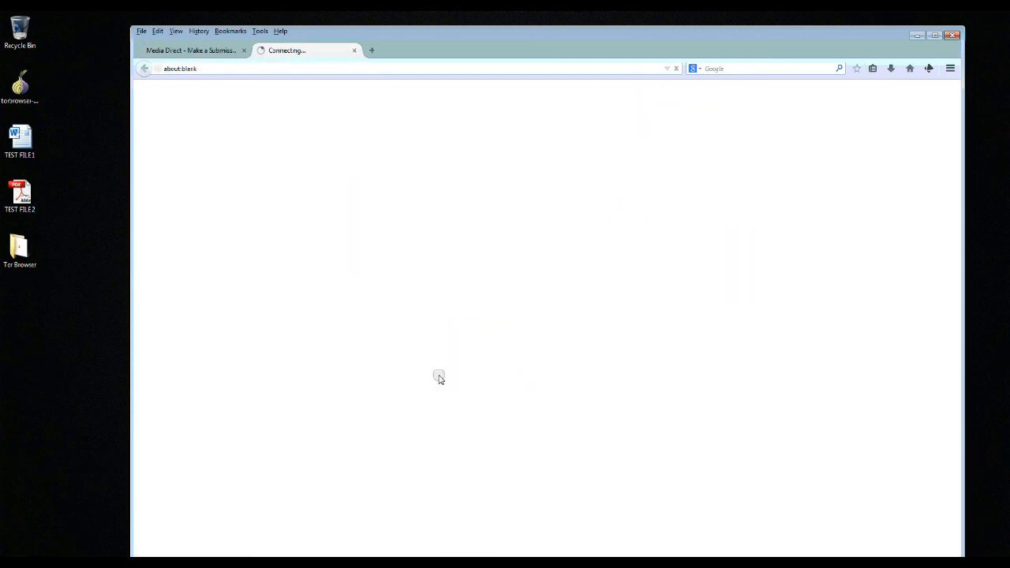
- Revisit the submission instructions, return to the Tor2web version of the site and hide its Tor2web header
{"action": "left_click", "coordinate": [199, 52]}
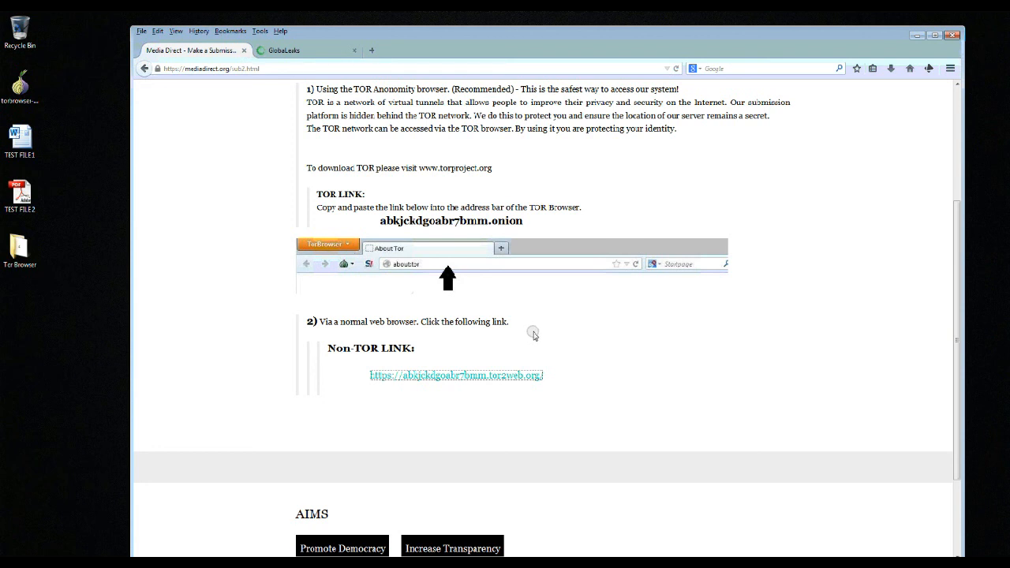
{"action": "left_click", "coordinate": [285, 50]}
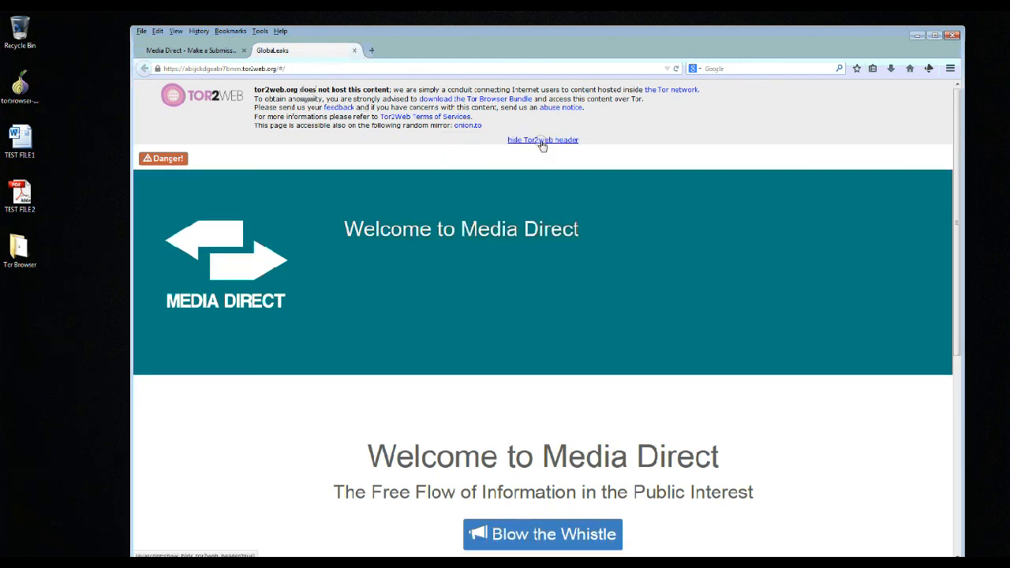
{"action": "left_click", "coordinate": [542, 141]}
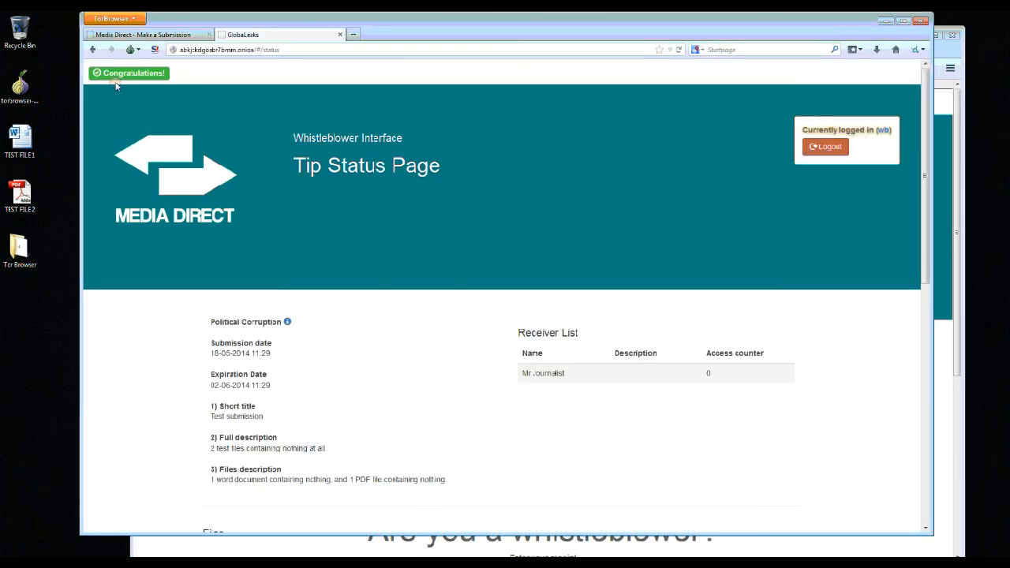
- Expand the Congratulations notice in Tor Browser and the Danger notice in the regular browser to compare their anonymity advice
{"action": "left_click", "coordinate": [132, 73]}
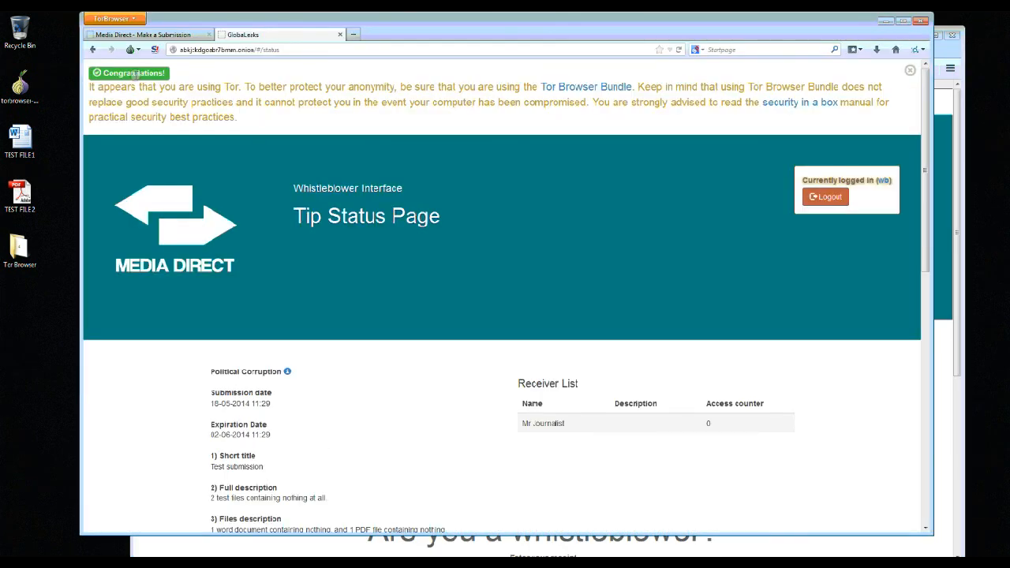
{"action": "left_click", "coordinate": [886, 20]}
{"action": "left_click", "coordinate": [236, 100]}
{"action": "left_click", "coordinate": [207, 101]}
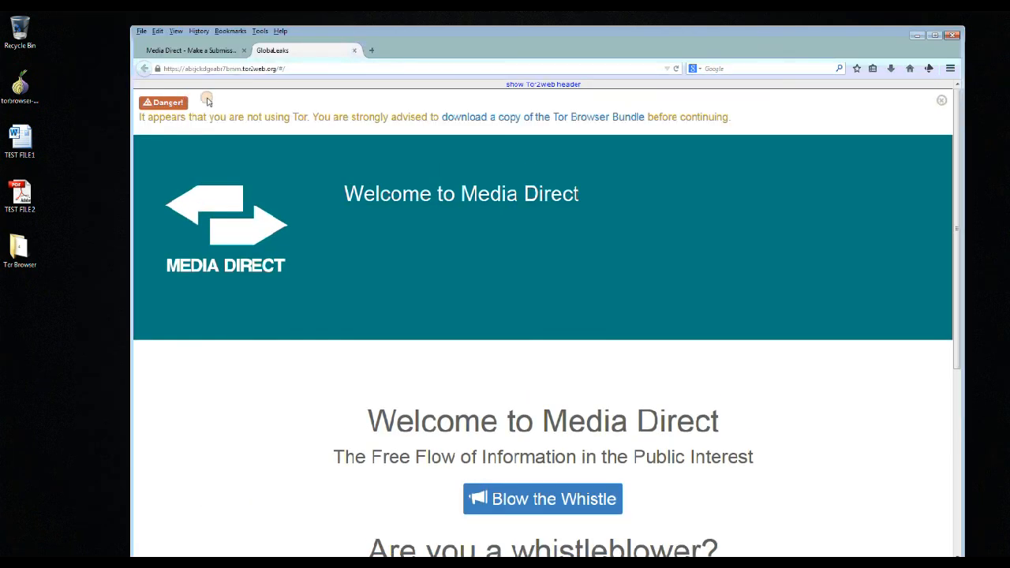
- View the Tor Browser Bundle download page linked from the Danger notice and close it
{"action": "left_click", "coordinate": [484, 120]}
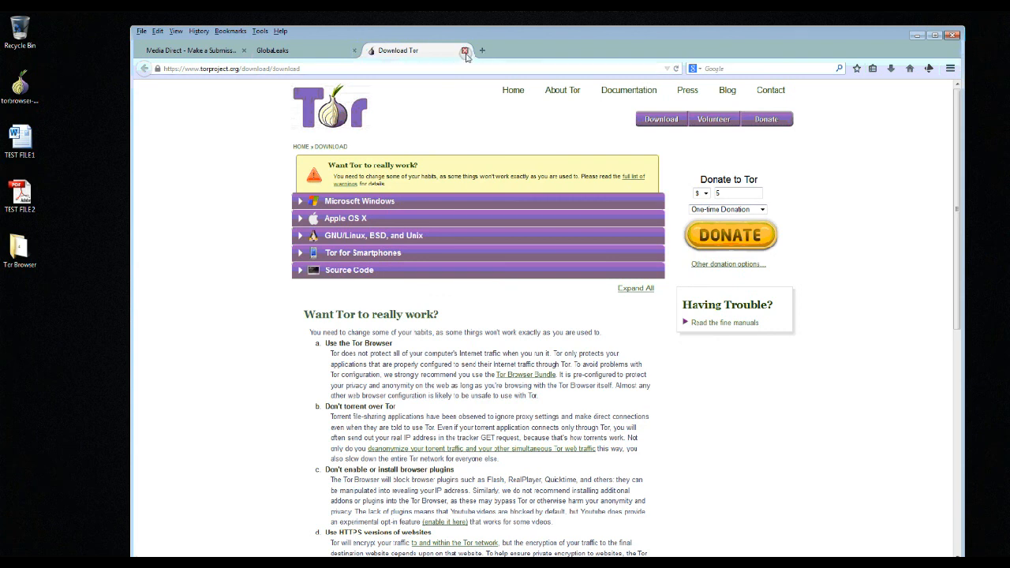
{"action": "left_click", "coordinate": [466, 51]}
- Start a new whistleblower submission from the Tor2web version of Media Direct
{"action": "scroll", "coordinate": [523, 169], "scroll_direction": "down", "scroll_amount": 3}
{"action": "left_click", "coordinate": [525, 204]}
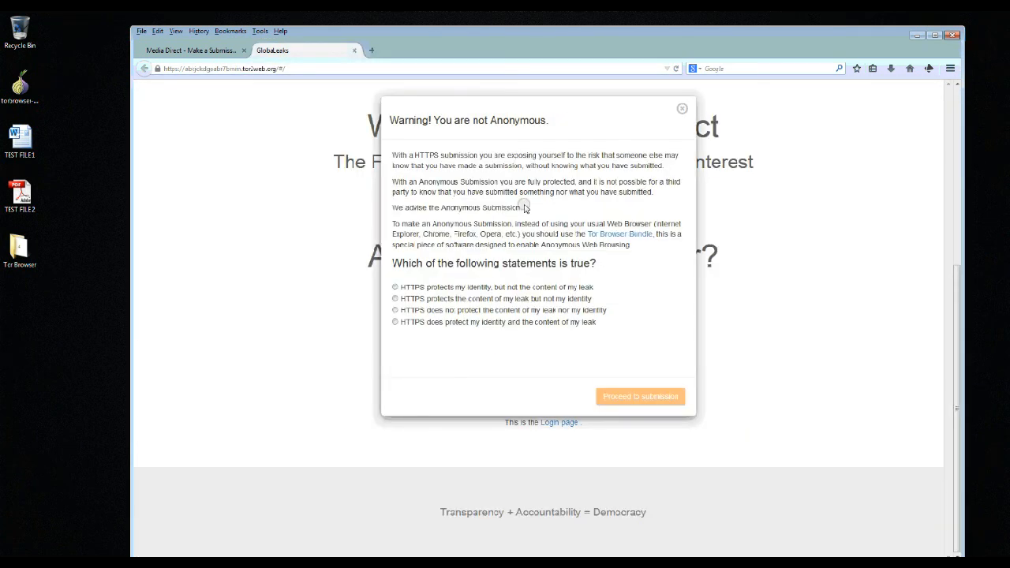